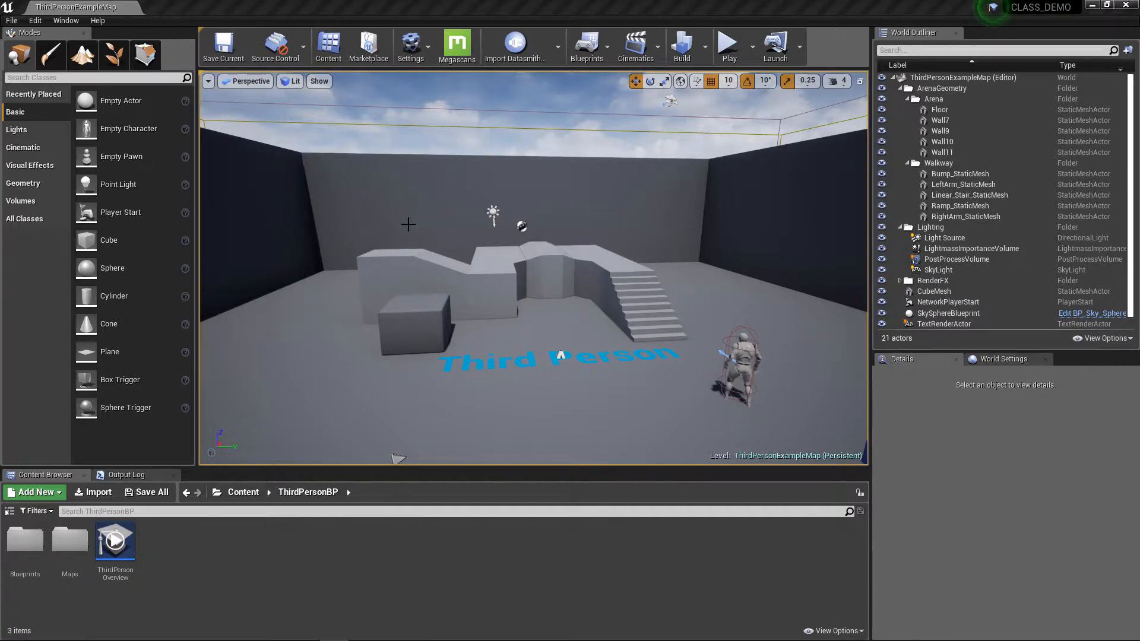
# Select the cube mesh and the walkway meshes, including the side arms and linear stair, one at a time in the viewport.
pyautogui.moveTo(340, 279)
pyautogui.keyDown('alt'); pyautogui.mouseDown()
pyautogui.moveTo(415, 285)
pyautogui.moveTo(341, 281)
pyautogui.mouseUp(); pyautogui.keyUp('alt')
pyautogui.click(417, 308)
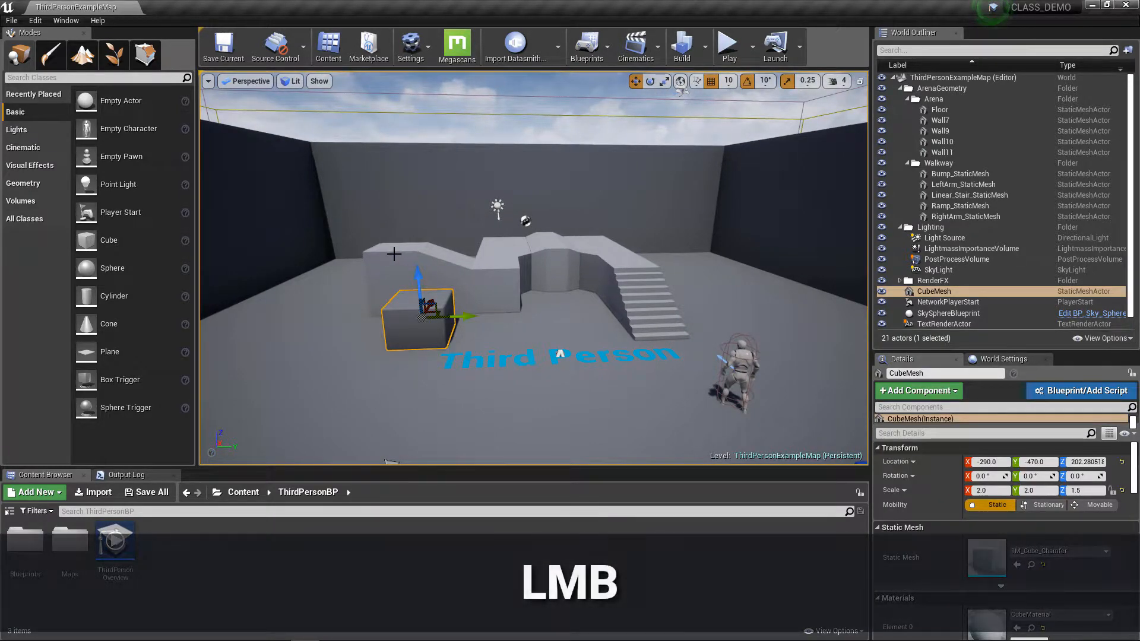
pyautogui.click(399, 254)
pyautogui.click(537, 246)
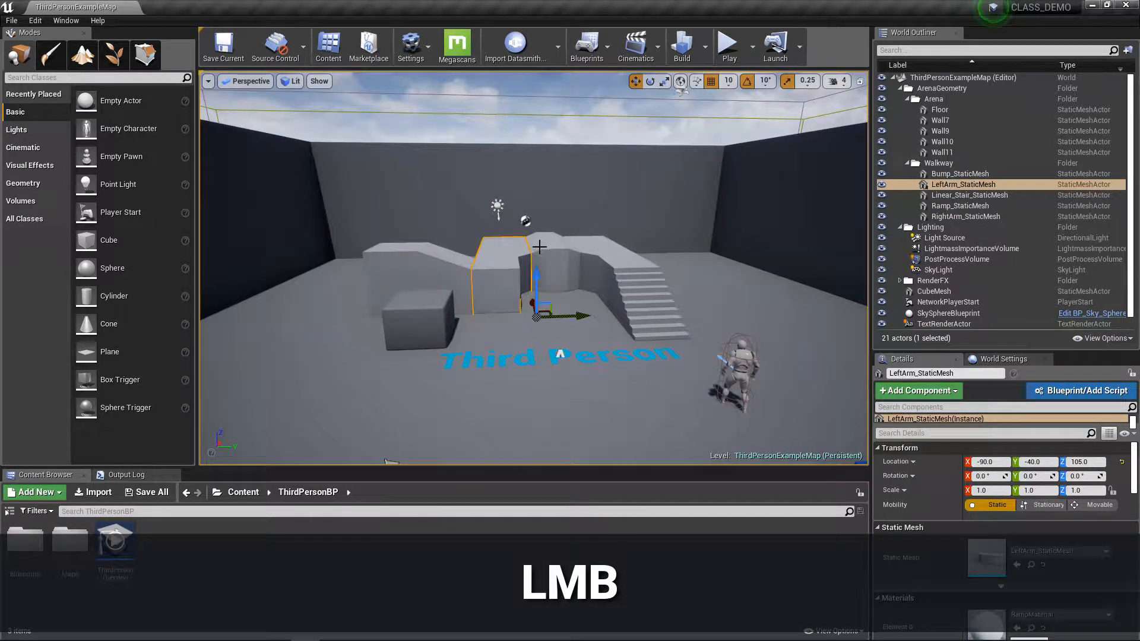
pyautogui.click(594, 267)
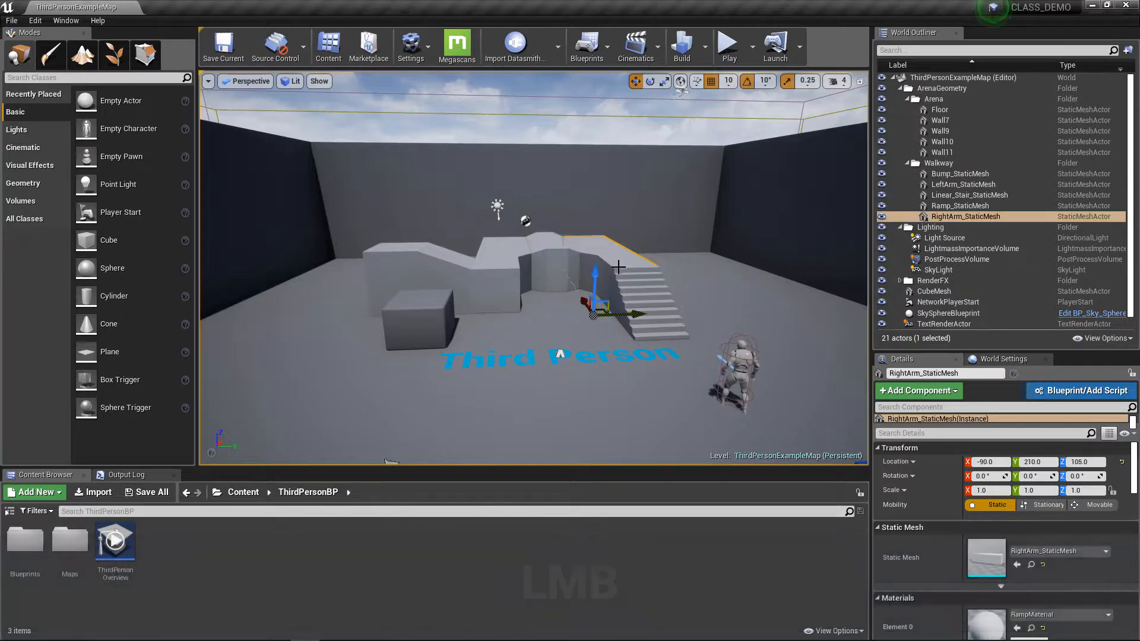
pyautogui.click(657, 303)
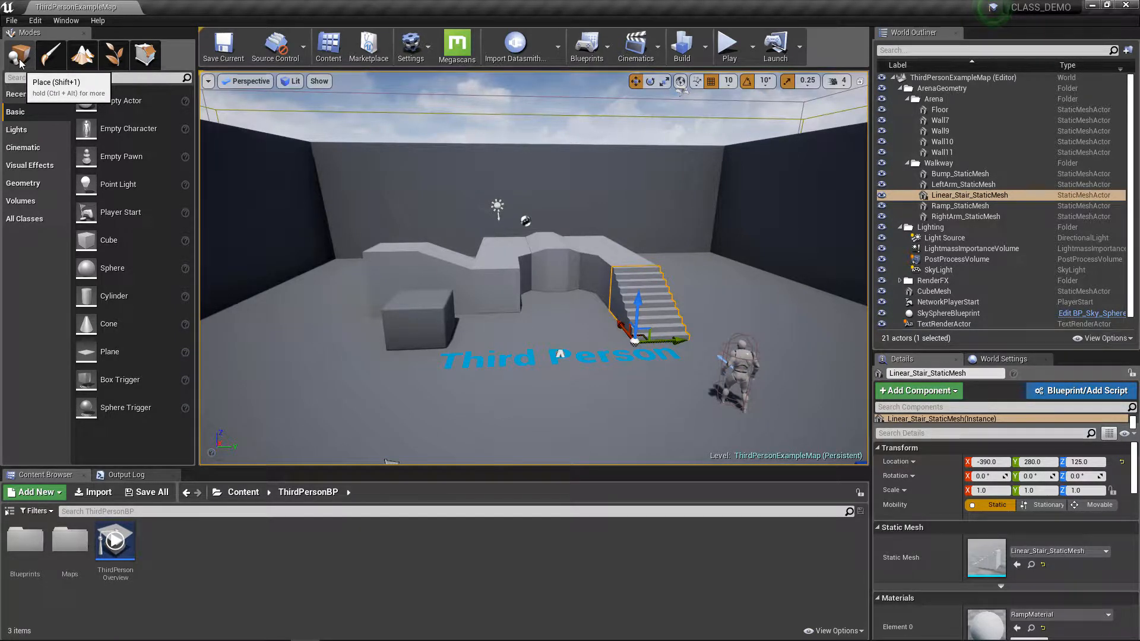
# Place an additive Cone geometry brush on the floor beside the cube mesh, at about X -630, Y -560, Z 130.
pyautogui.click(18, 129)
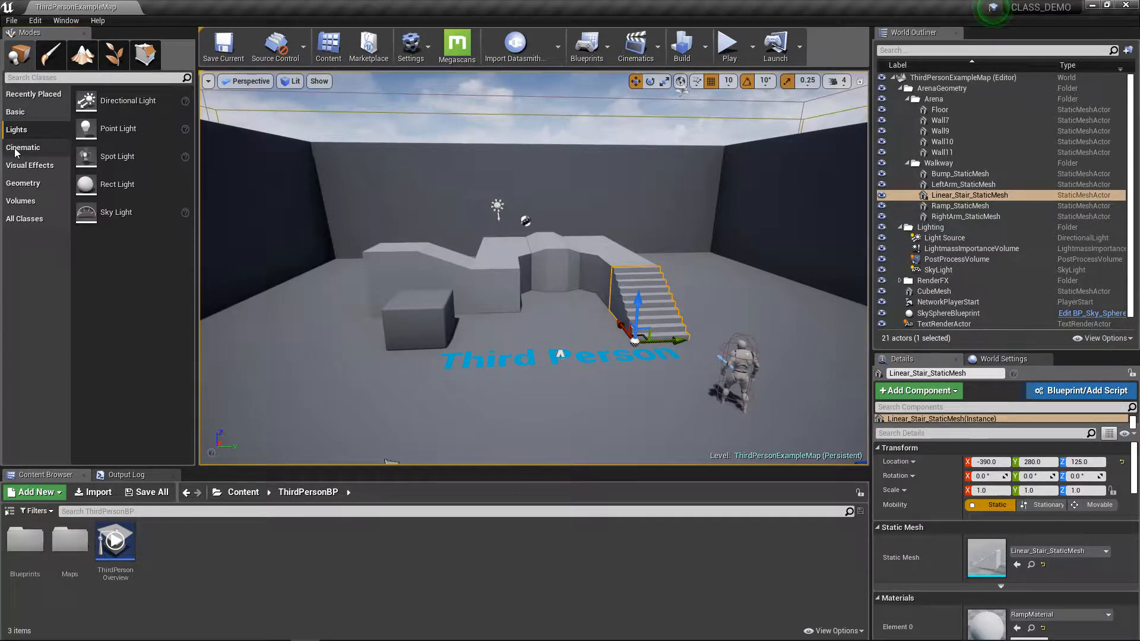
pyautogui.click(16, 148)
pyautogui.click(18, 166)
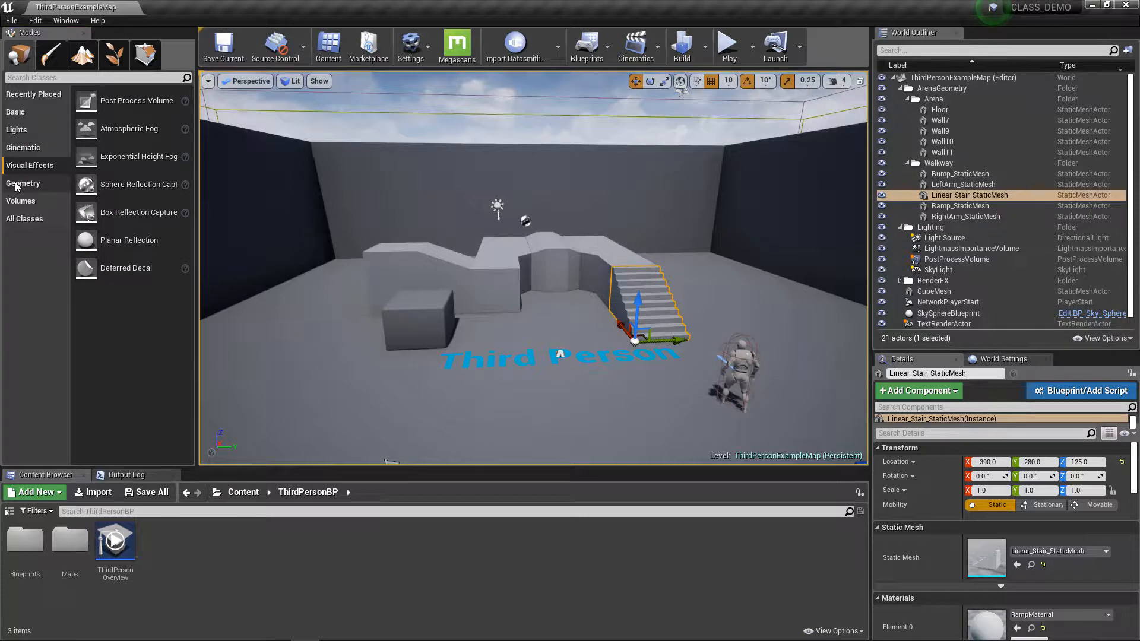
pyautogui.click(18, 183)
pyautogui.moveTo(101, 126)
pyautogui.mouseDown()
pyautogui.moveTo(272, 245)
pyautogui.moveTo(356, 392)
pyautogui.mouseUp()
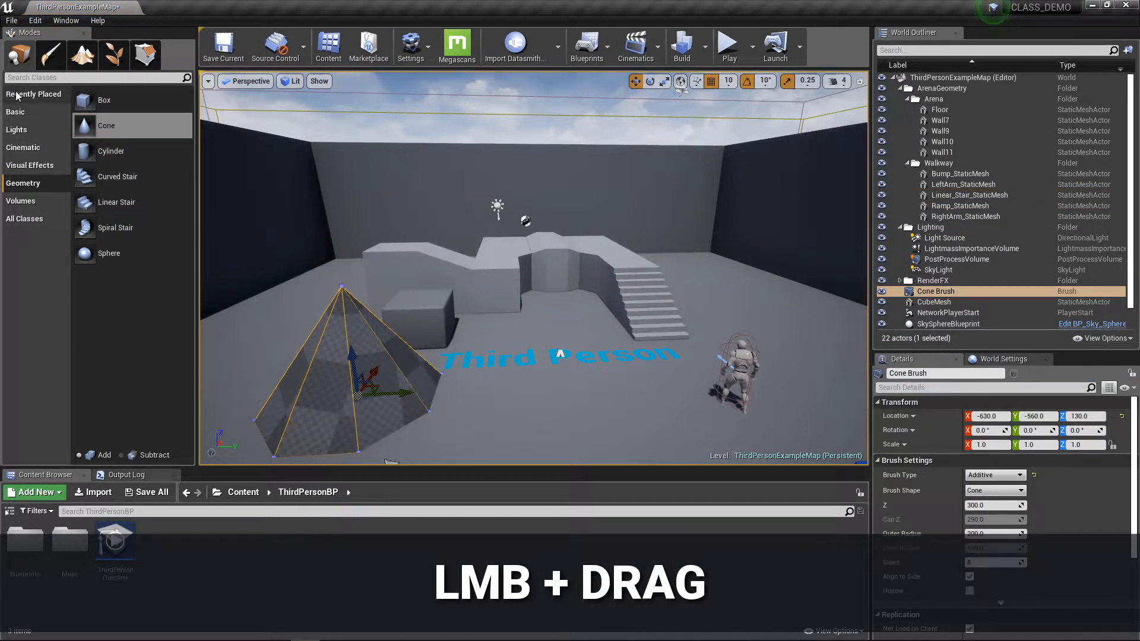
# Examine the mesh paint, landscape, foliage and geometry editing modes in turn.
pyautogui.click(44, 56)
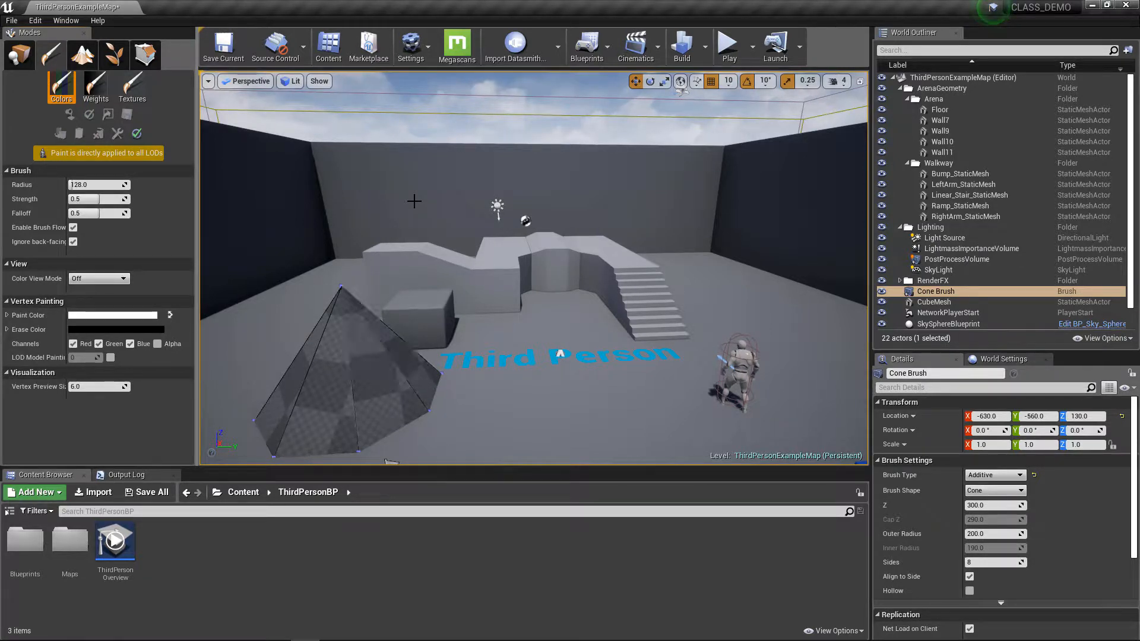
pyautogui.click(84, 55)
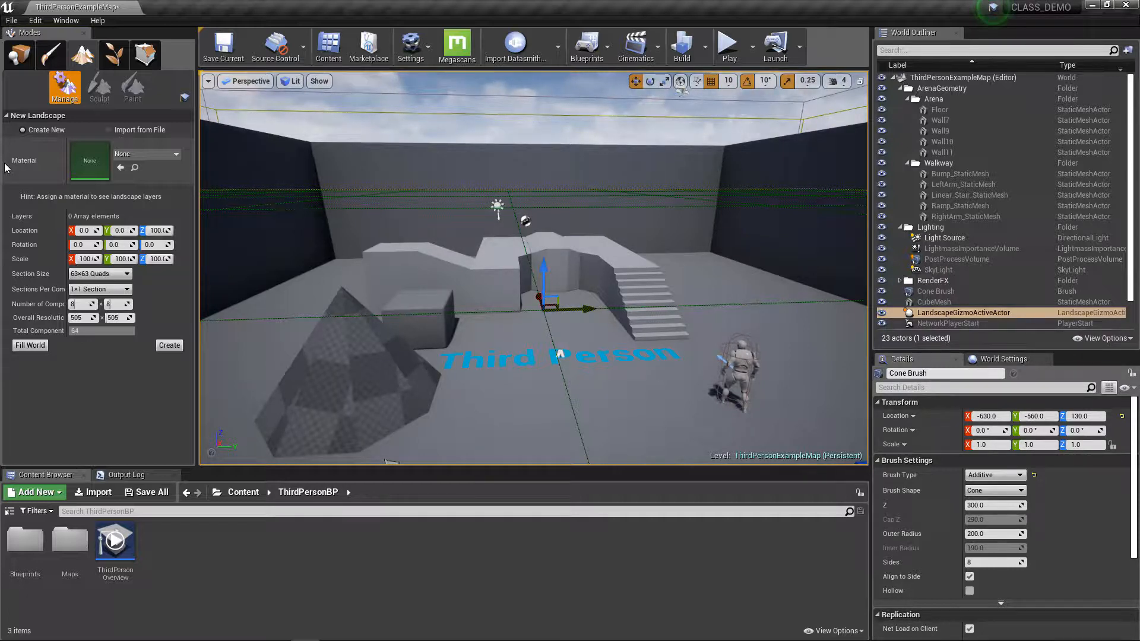
pyautogui.click(118, 56)
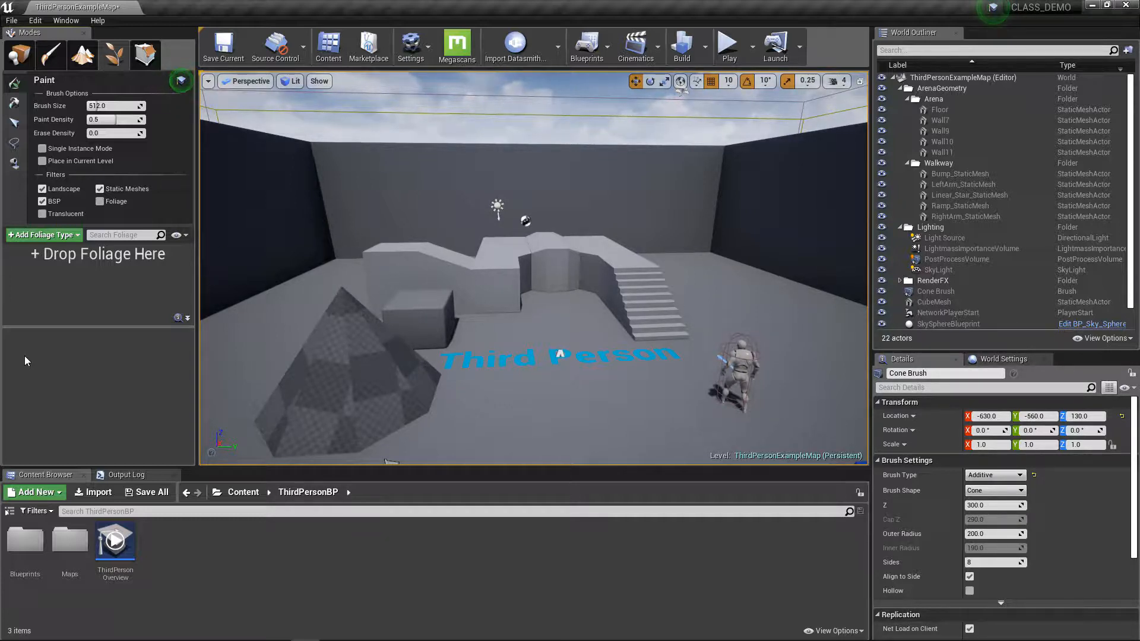
pyautogui.click(152, 54)
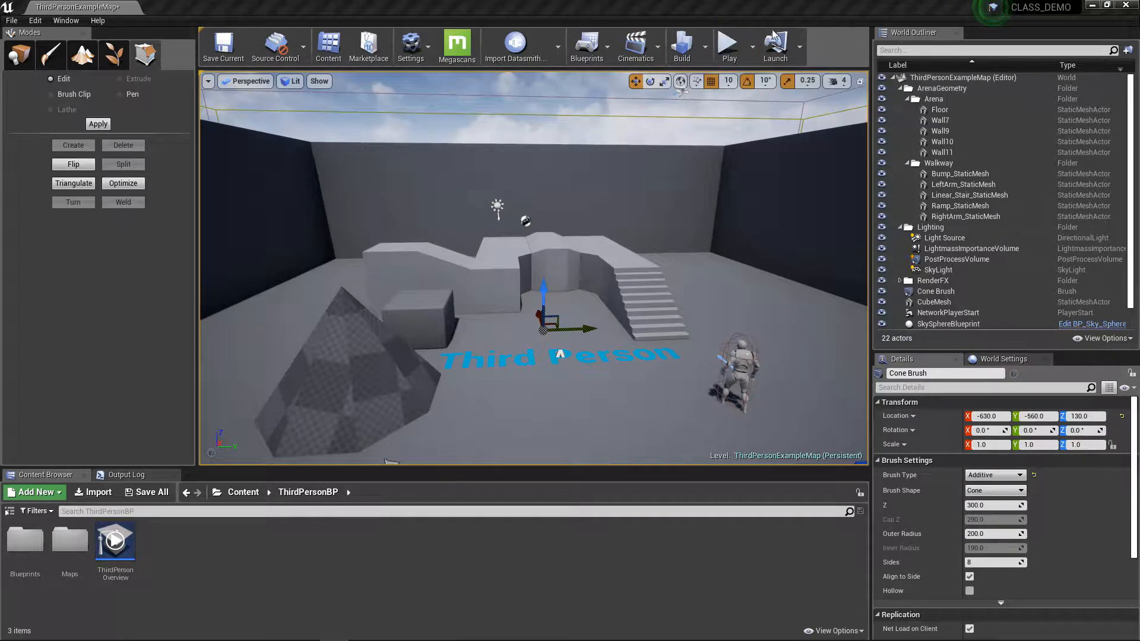
# Play the level in the editor, run and jump the character around the arena, and end the play session.
pyautogui.click(730, 47)
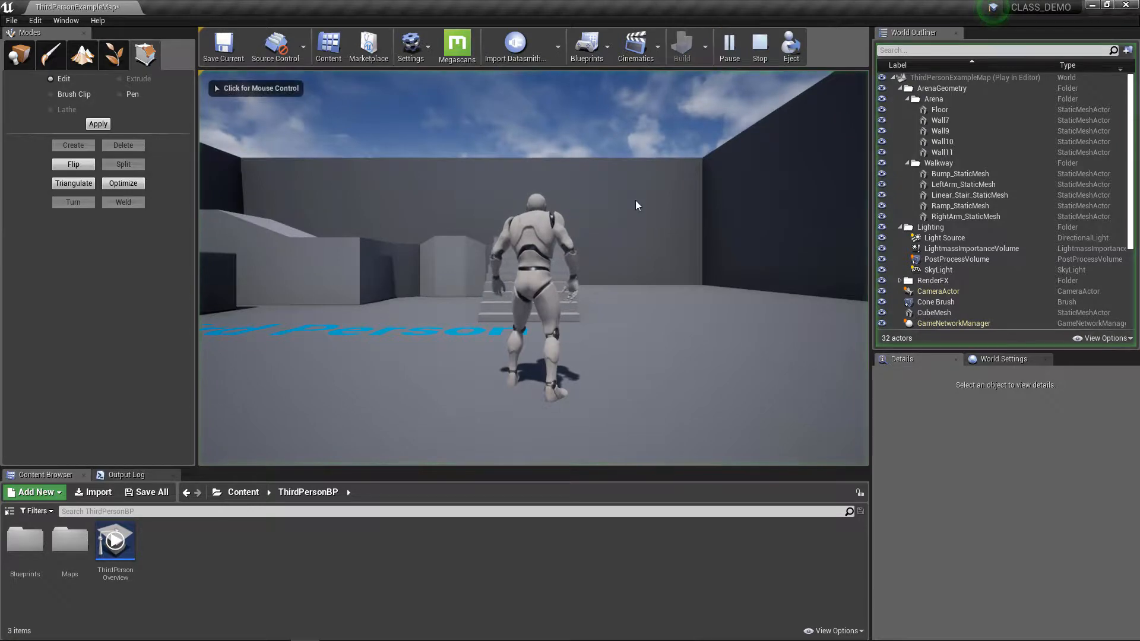
pyautogui.press('w')
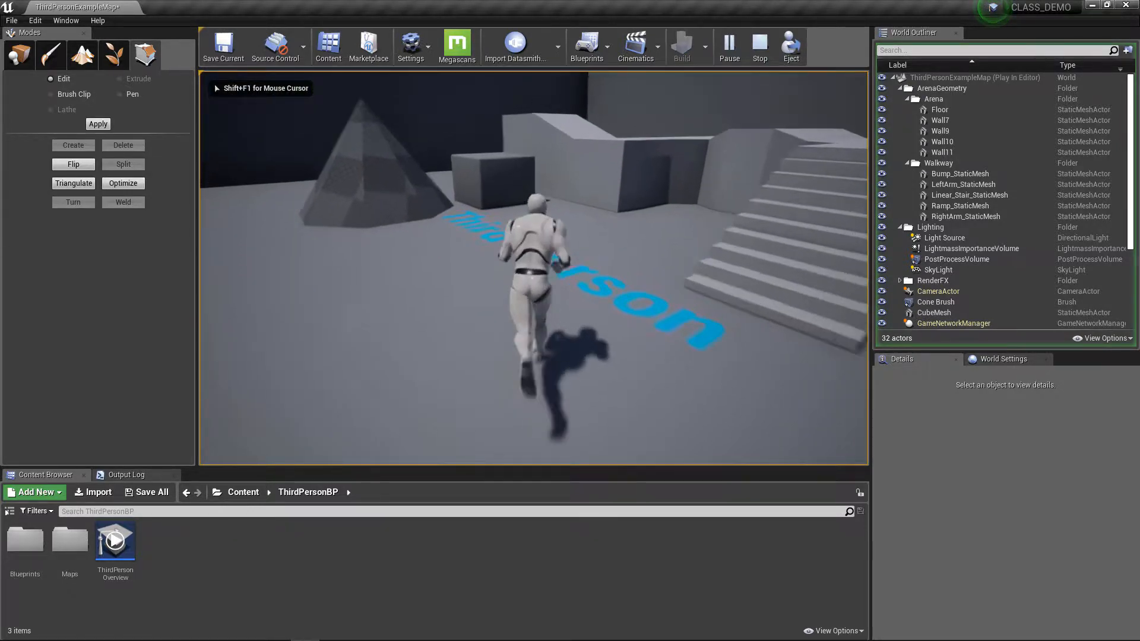
pyautogui.press('space')
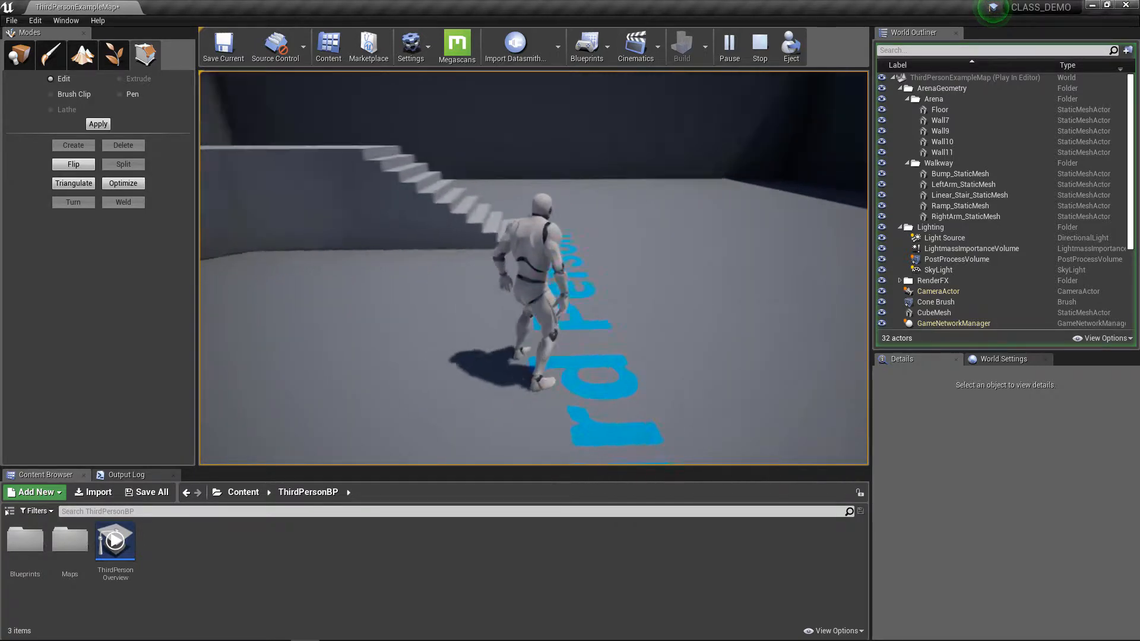
pyautogui.press('Escape')
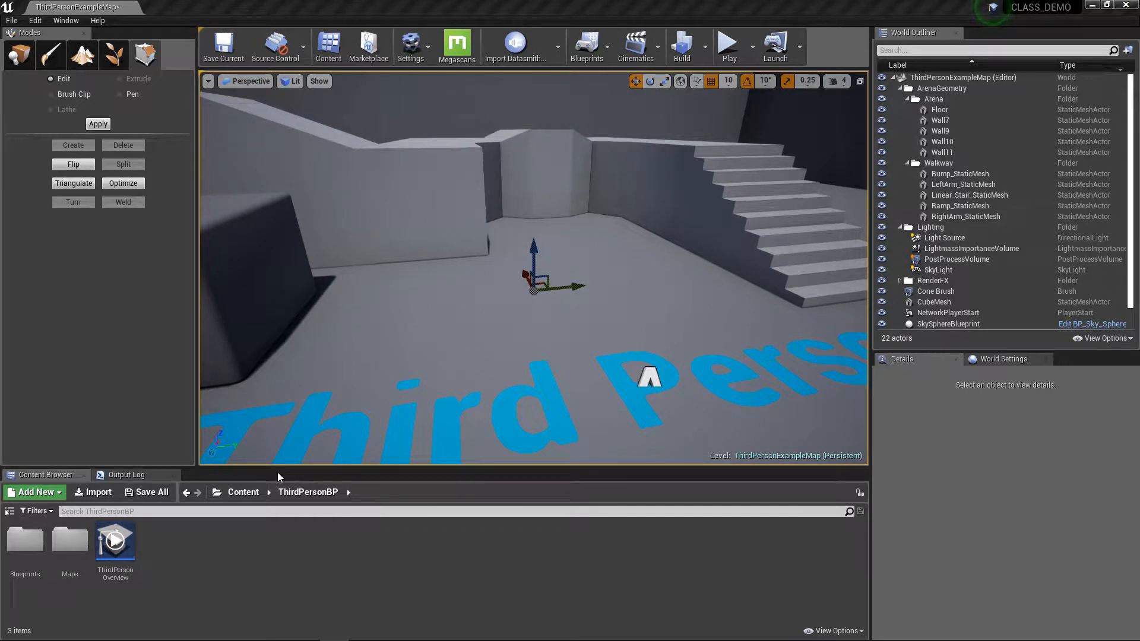
# Enlarge the Content Browser and show its folder tree with the root Content folder open.
pyautogui.moveTo(277, 467); pyautogui.dragTo(278, 427)
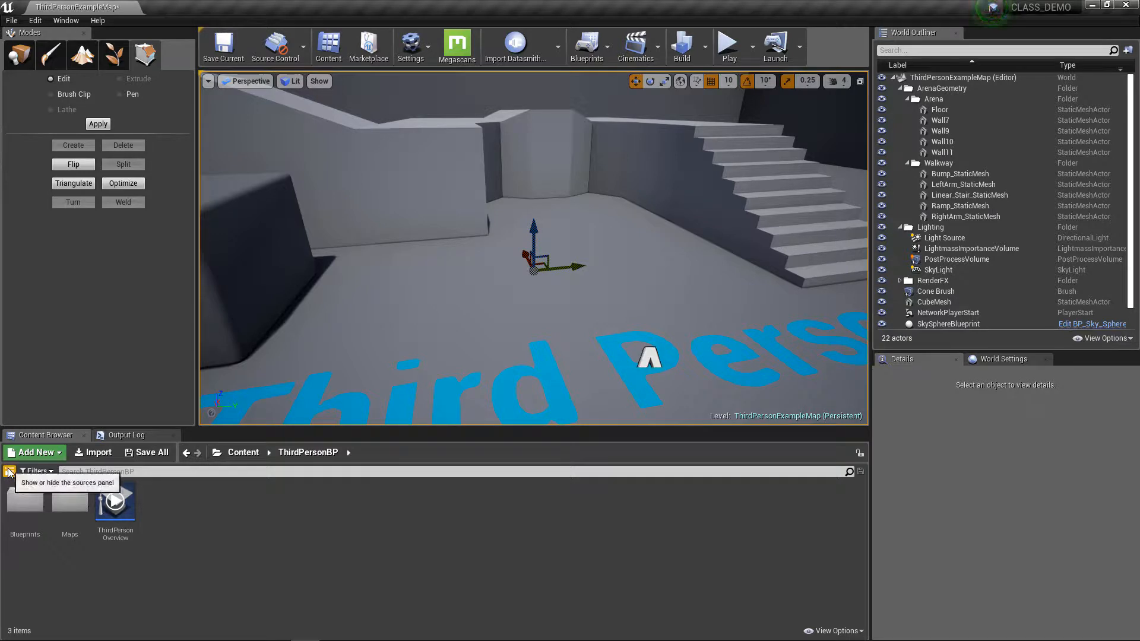
pyautogui.click(9, 471)
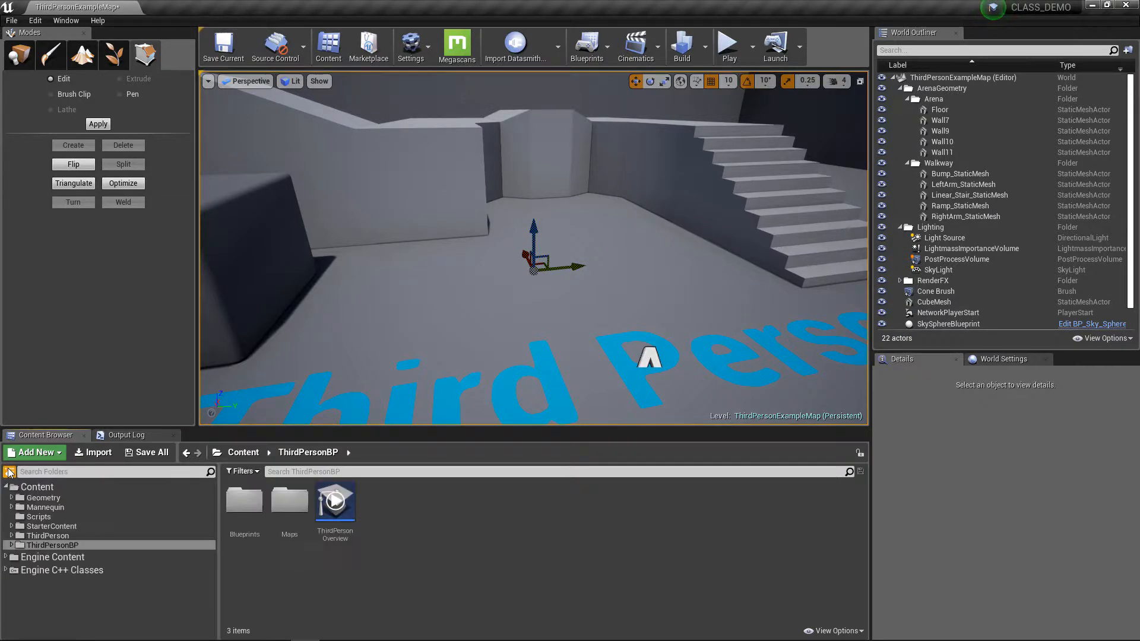
pyautogui.click(31, 490)
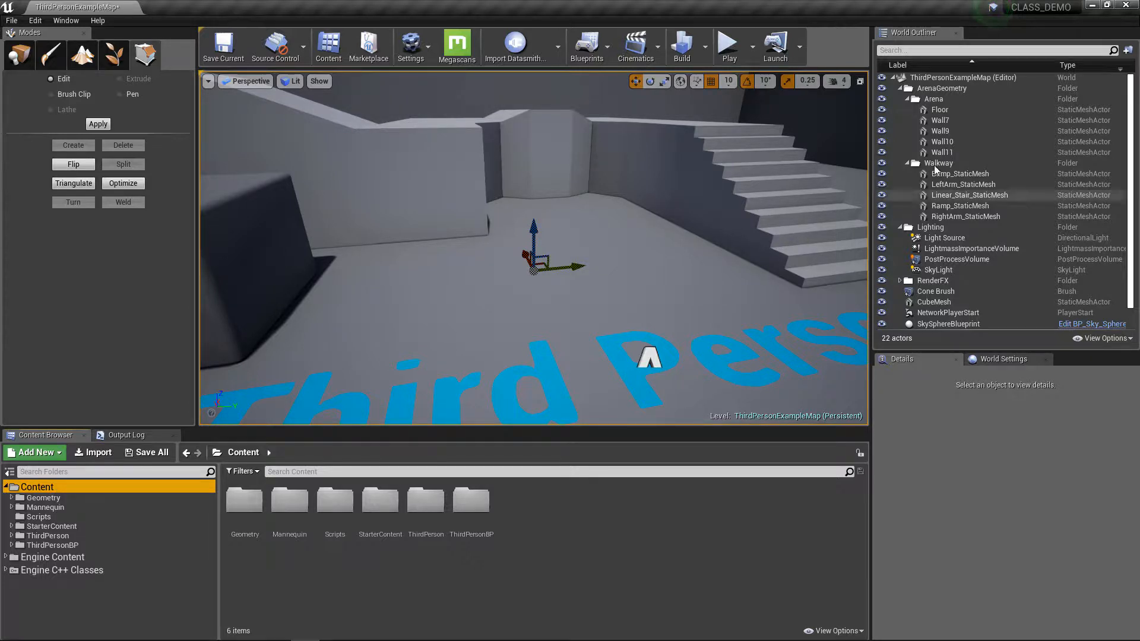
# Examine the project's Geometry, Mannequin and Scripts folders, including Mannequin's Character and Animations subfolders.
pyautogui.moveTo(1040, 14)
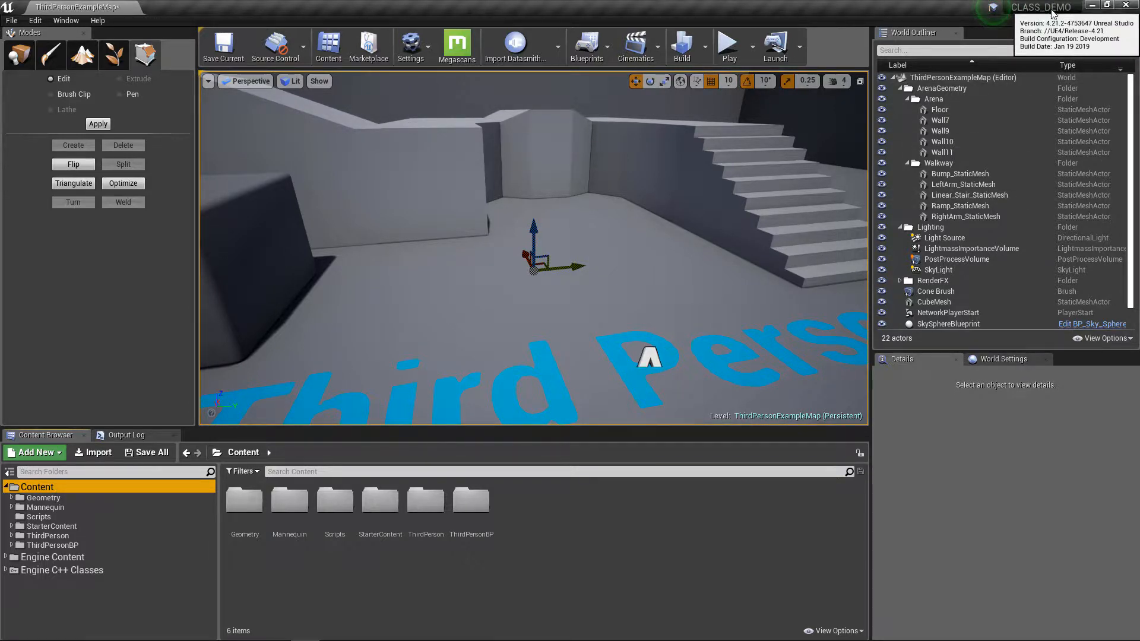
pyautogui.click(43, 498)
pyautogui.click(43, 507)
pyautogui.click(39, 516)
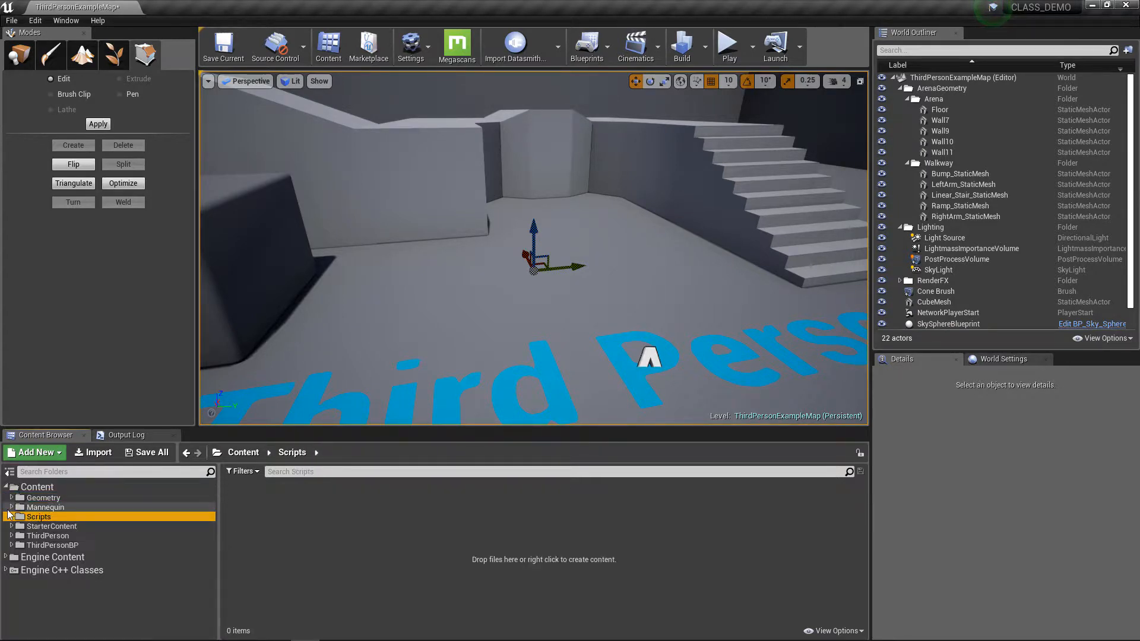
pyautogui.click(13, 508)
pyautogui.click(33, 527)
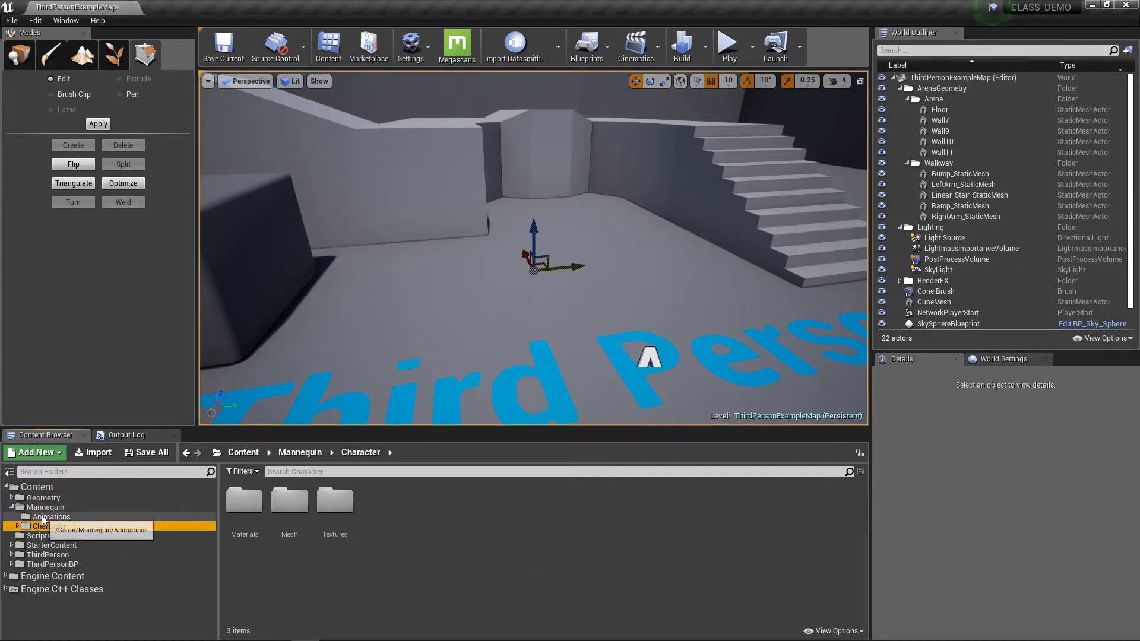
pyautogui.click(44, 517)
pyautogui.click(36, 498)
# Create a folder directly under Content named with the creator's first name, and save all changes.
pyautogui.click(38, 488)
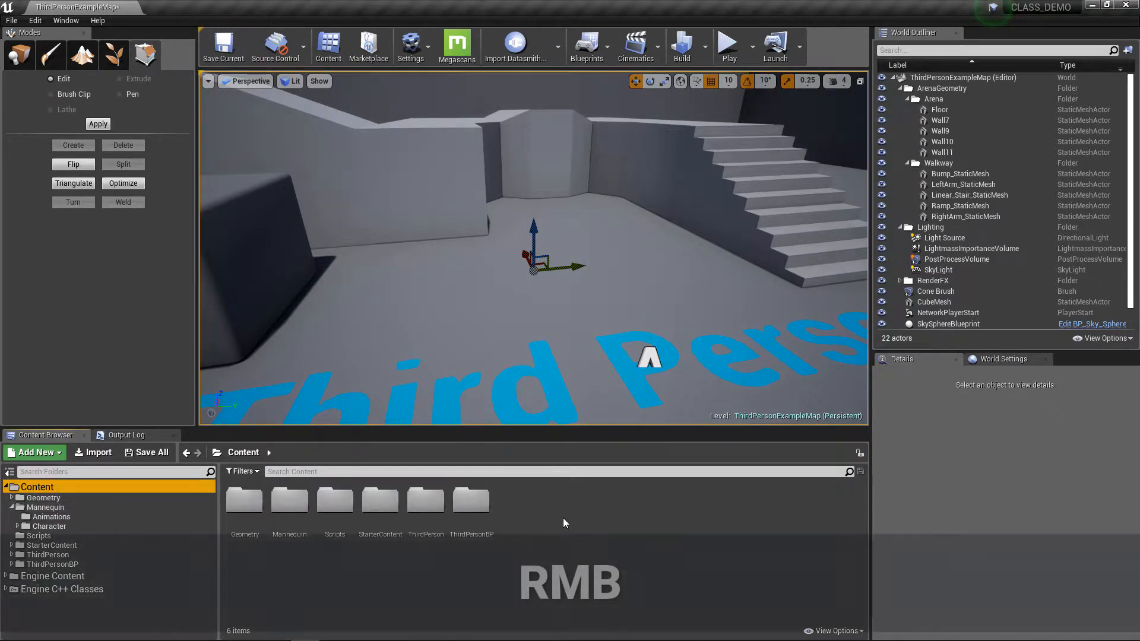
pyautogui.rightClick(556, 508)
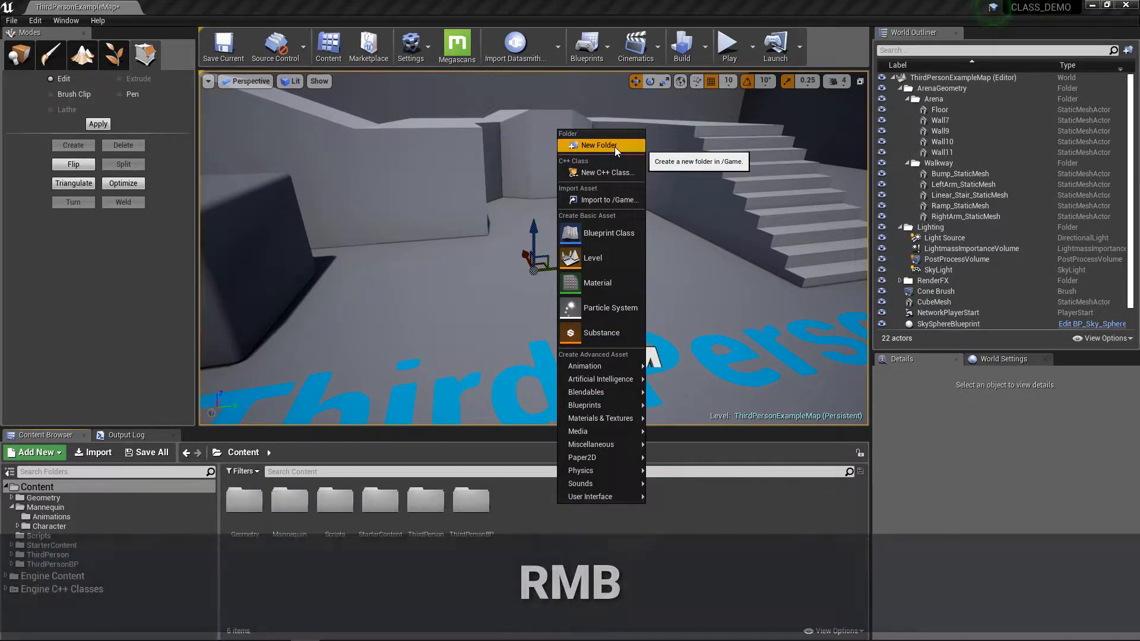
pyautogui.click(615, 147)
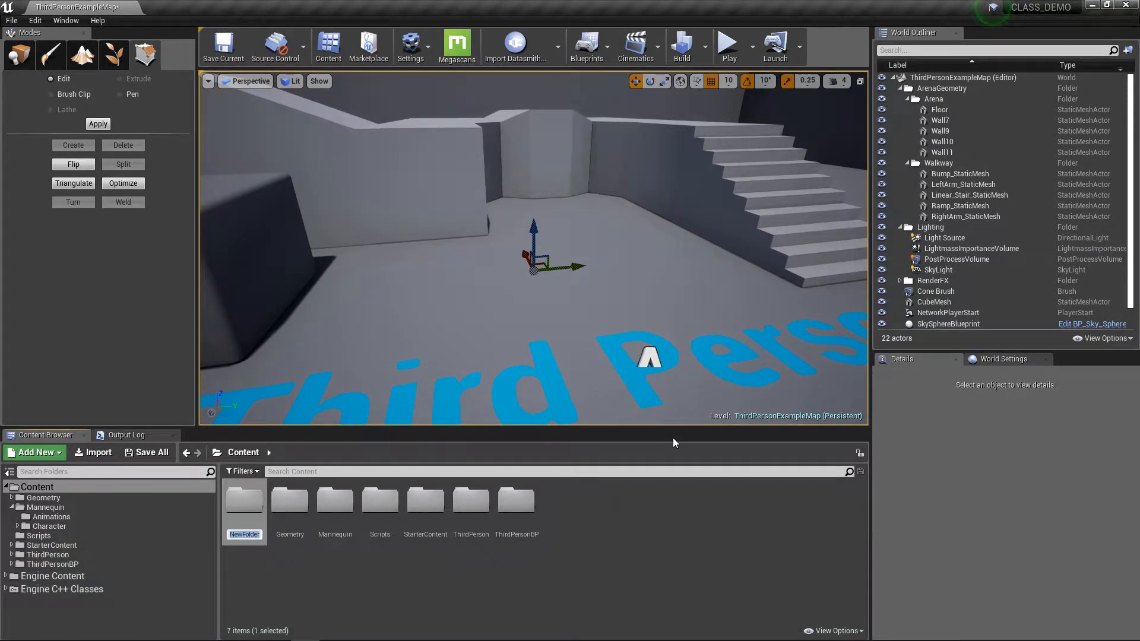
pyautogui.write('EDDIE')
pyautogui.press('Return')
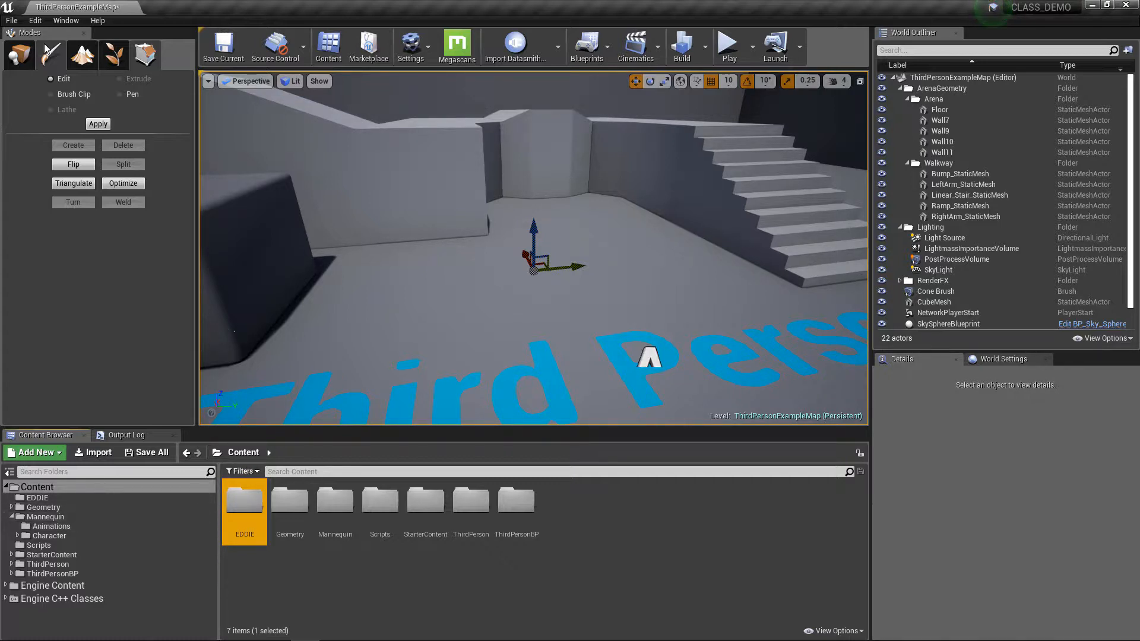
pyautogui.click(11, 20)
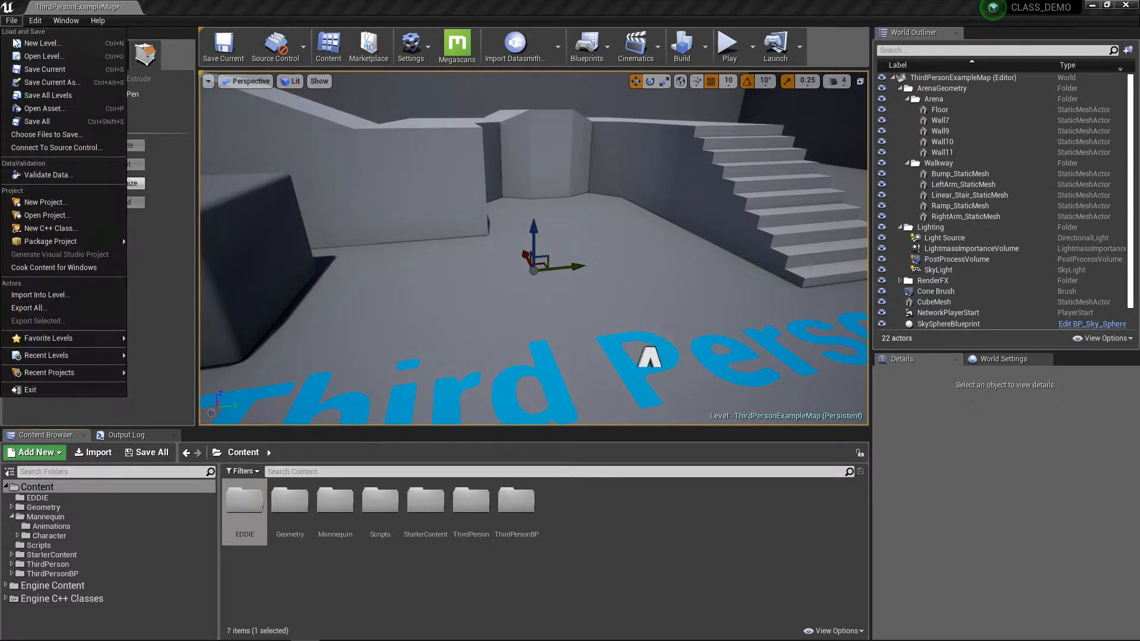
pyautogui.click(25, 123)
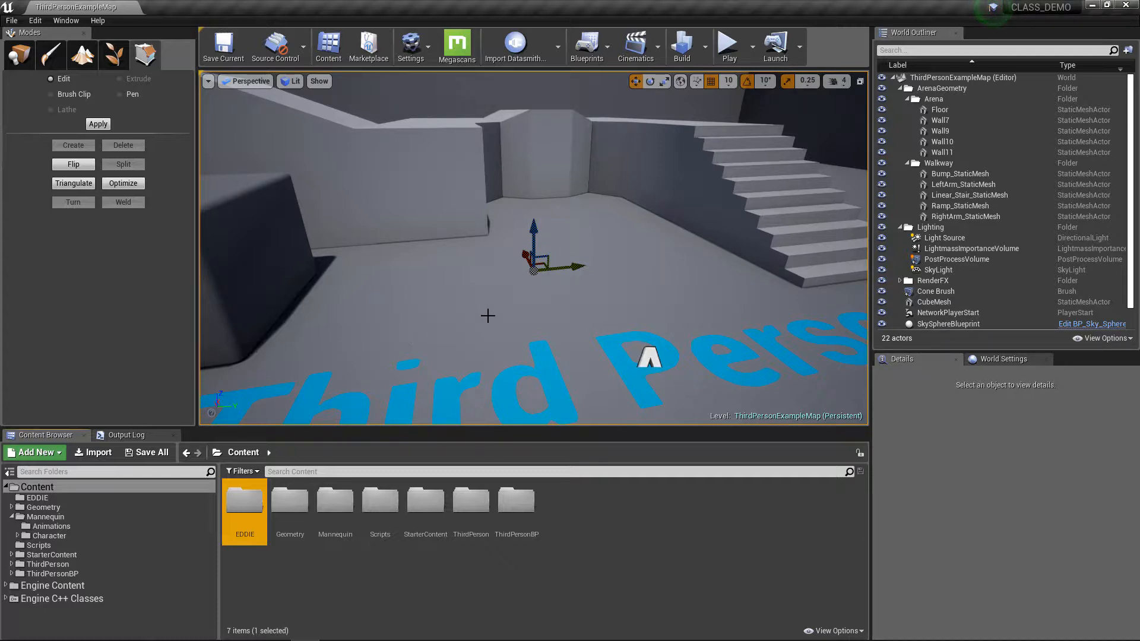
pyautogui.keyDown('alt'); pyautogui.moveTo(558, 274); pyautogui.dragTo(460, 285, button='right'); pyautogui.keyUp('alt')
pyautogui.keyDown('alt'); pyautogui.moveTo(459, 284); pyautogui.dragTo(506, 304); pyautogui.keyUp('alt')
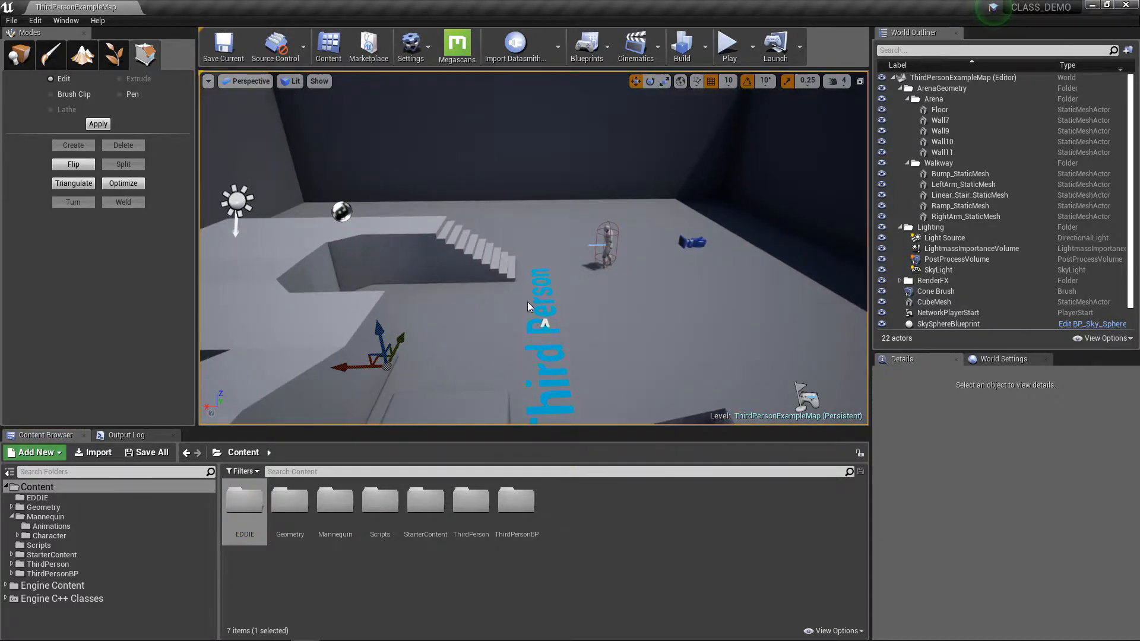
pyautogui.keyDown('alt'); pyautogui.moveTo(529, 307); pyautogui.dragTo(487, 315, button='right'); pyautogui.keyUp('alt')
pyautogui.moveTo(528, 307)
pyautogui.keyDown('alt'); pyautogui.mouseDown()
pyautogui.moveTo(570, 324)
pyautogui.moveTo(647, 306)
pyautogui.moveTo(564, 294)
pyautogui.moveTo(546, 325)
pyautogui.moveTo(536, 321)
pyautogui.mouseUp(); pyautogui.keyUp('alt')
pyautogui.moveTo(616, 344)
pyautogui.keyDown('alt'); pyautogui.mouseDown(button='right')
pyautogui.moveTo(578, 344)
pyautogui.moveTo(622, 344)
pyautogui.mouseUp(button='right'); pyautogui.keyUp('alt')
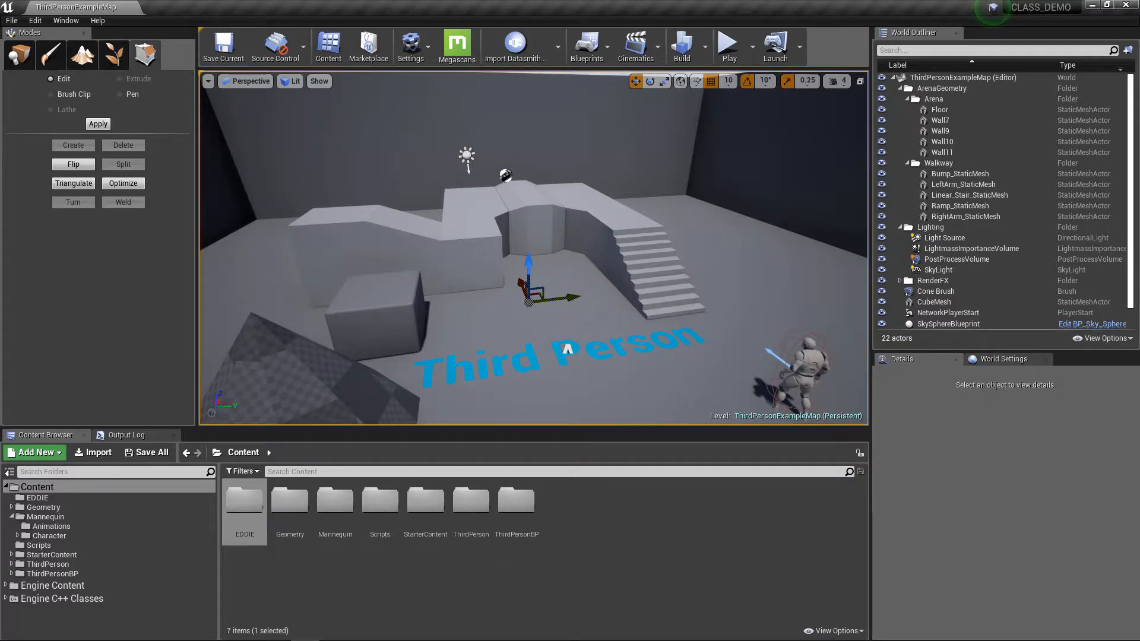
# Save the current level under a new name in the new first-name folder, replacing "ThirdPerson" in ThirdPersonExampleMap with the creator's first name.
pyautogui.click(42, 500)
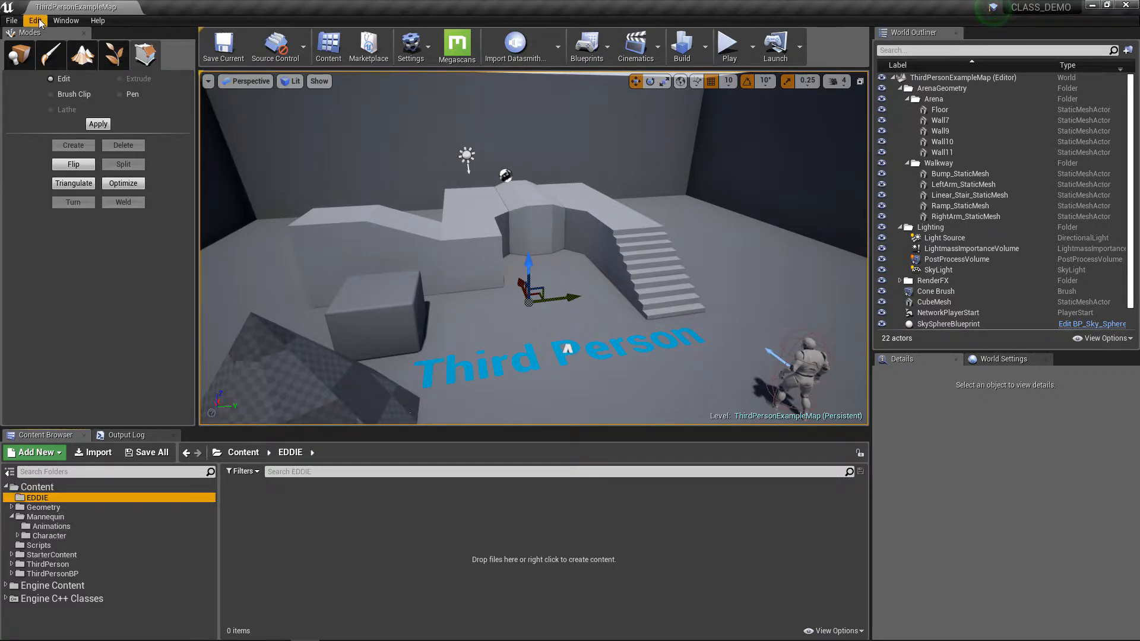
pyautogui.click(13, 21)
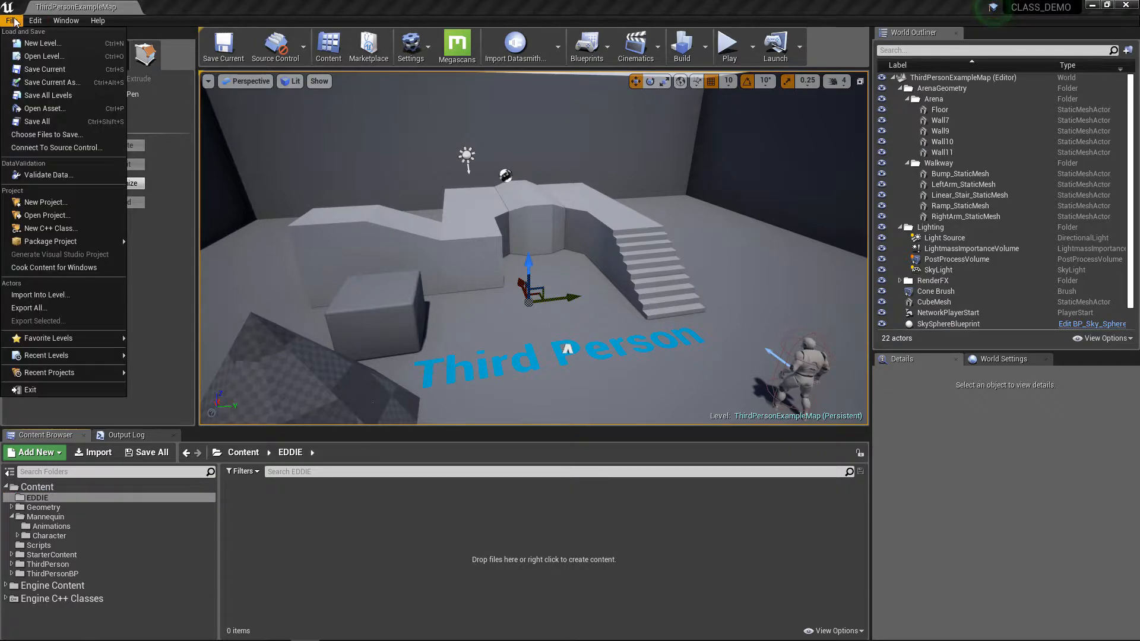
pyautogui.click(27, 83)
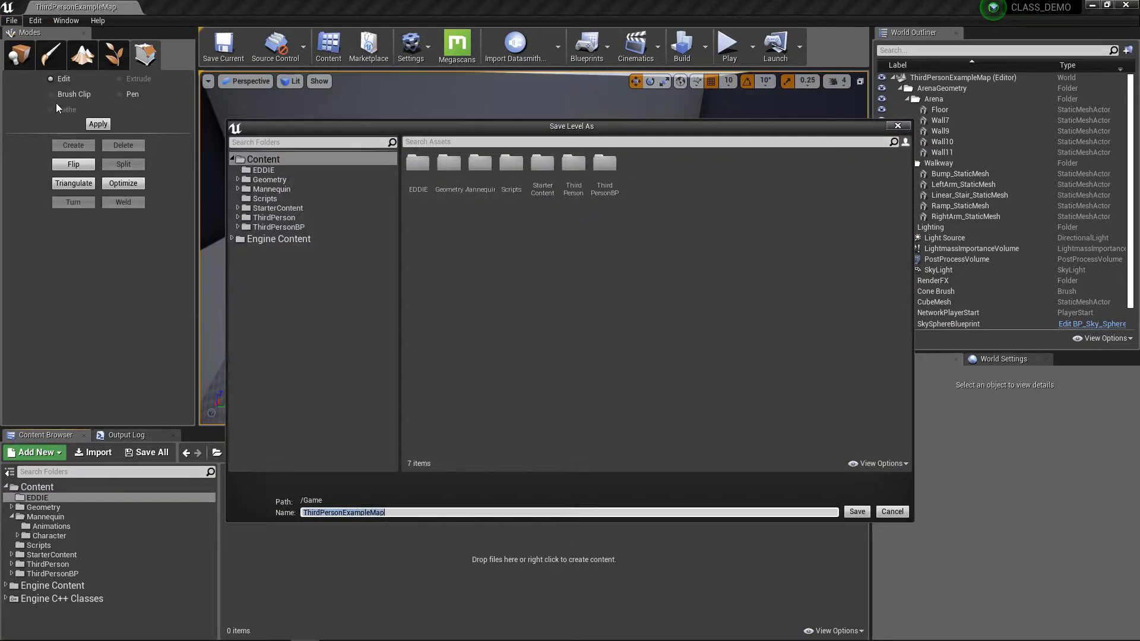
pyautogui.doubleClick(409, 163)
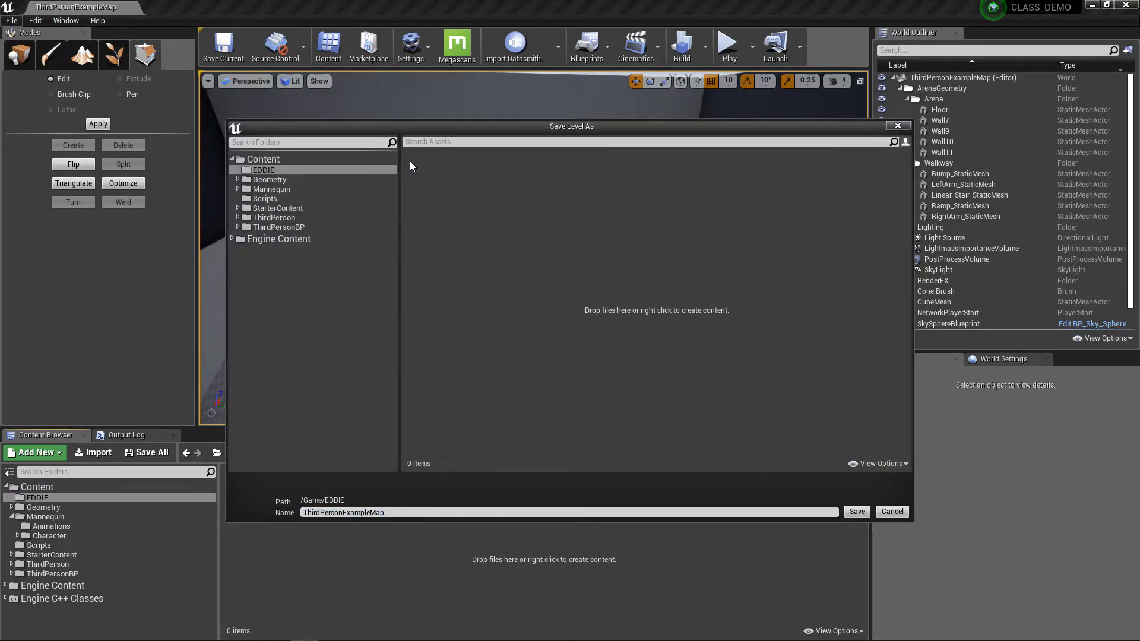
pyautogui.click(330, 512)
pyautogui.click(332, 512)
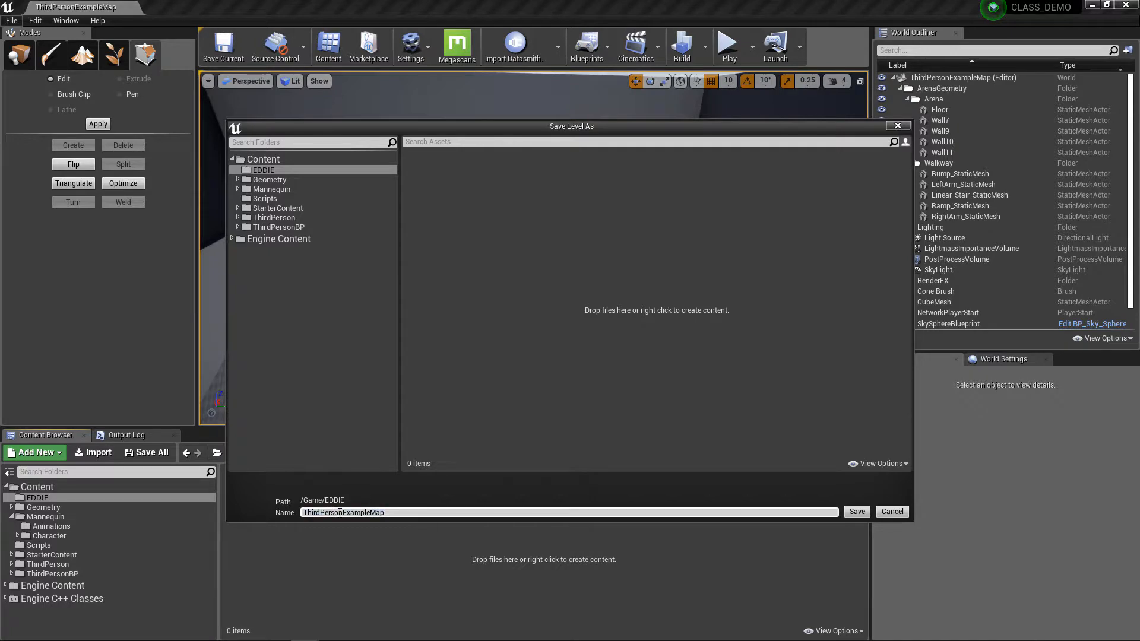
pyautogui.moveTo(339, 512); pyautogui.dragTo(267, 506)
pyautogui.write('EDDIE')
pyautogui.click(863, 514)
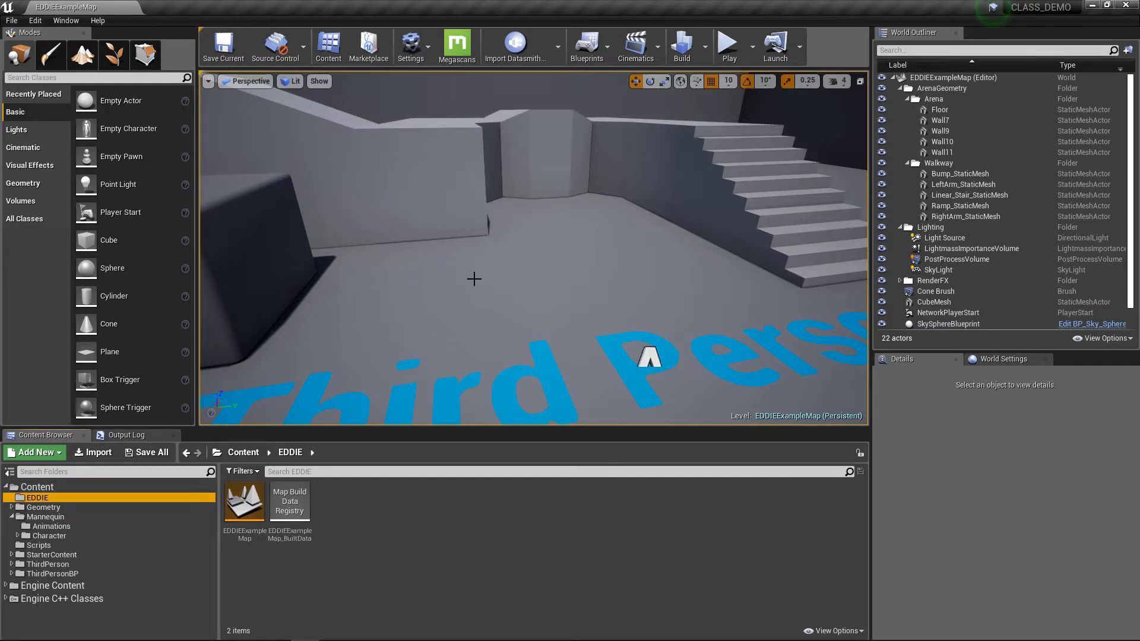
# Save all unsaved changes in the project.
pyautogui.keyDown('alt'); pyautogui.moveTo(547, 280); pyautogui.dragTo(486, 280, button='right'); pyautogui.keyUp('alt')
pyautogui.keyDown('alt'); pyautogui.moveTo(547, 280); pyautogui.dragTo(510, 348); pyautogui.keyUp('alt')
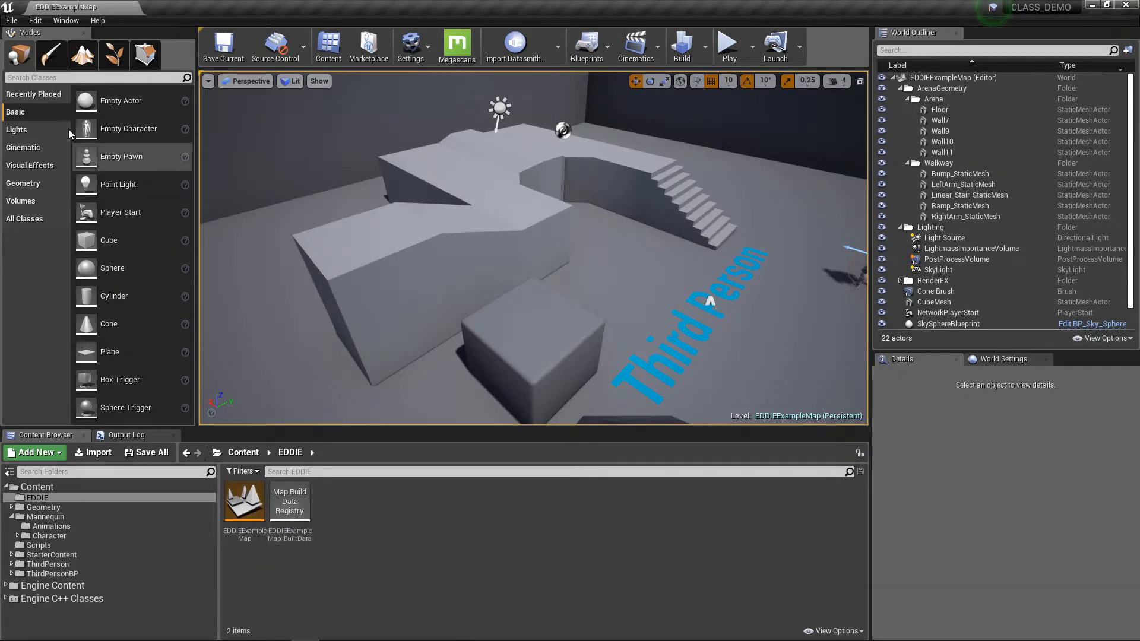
pyautogui.click(9, 21)
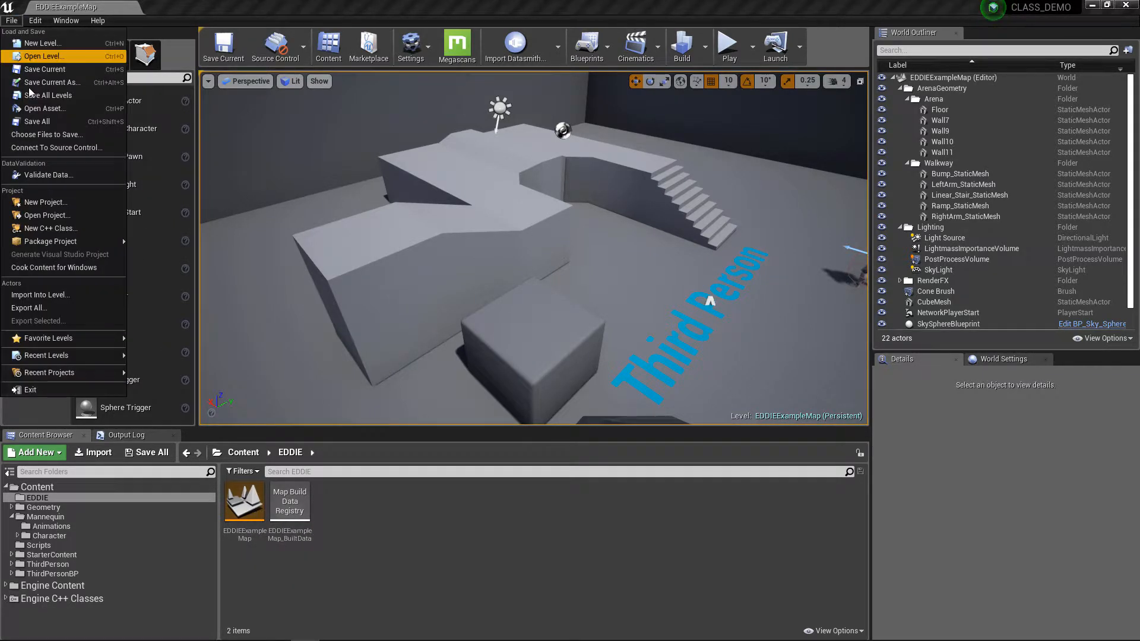
pyautogui.click(28, 119)
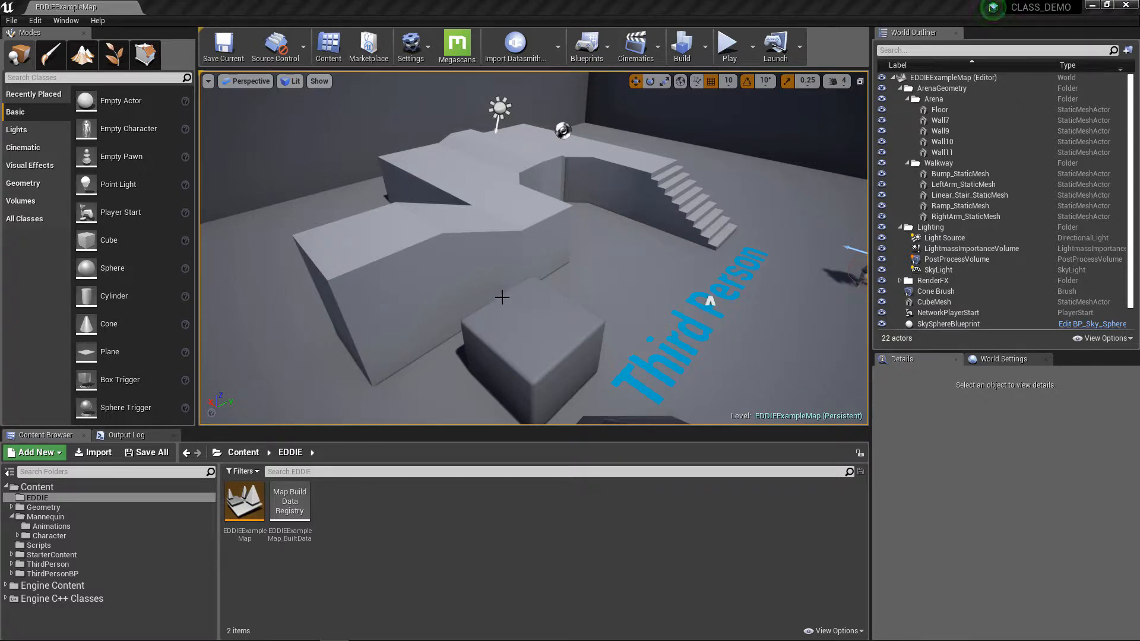
# Select the cube beside the cone and frame it in the viewport together with its surroundings.
pyautogui.keyDown('alt'); pyautogui.moveTo(539, 286); pyautogui.dragTo(469, 290, button='right'); pyautogui.keyUp('alt')
pyautogui.keyDown('alt'); pyautogui.moveTo(540, 287); pyautogui.dragTo(309, 285); pyautogui.keyUp('alt')
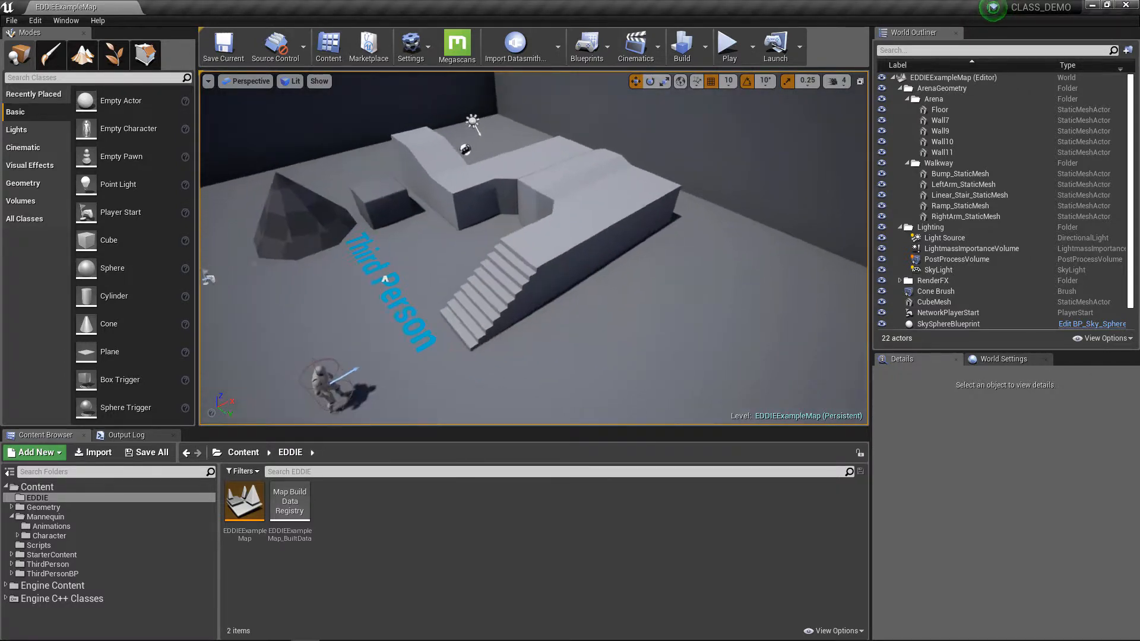
pyautogui.keyDown('alt'); pyautogui.moveTo(522, 279); pyautogui.dragTo(566, 278, button='right'); pyautogui.keyUp('alt')
pyautogui.keyDown('alt'); pyautogui.moveTo(521, 279); pyautogui.dragTo(632, 258, button='middle'); pyautogui.keyUp('alt')
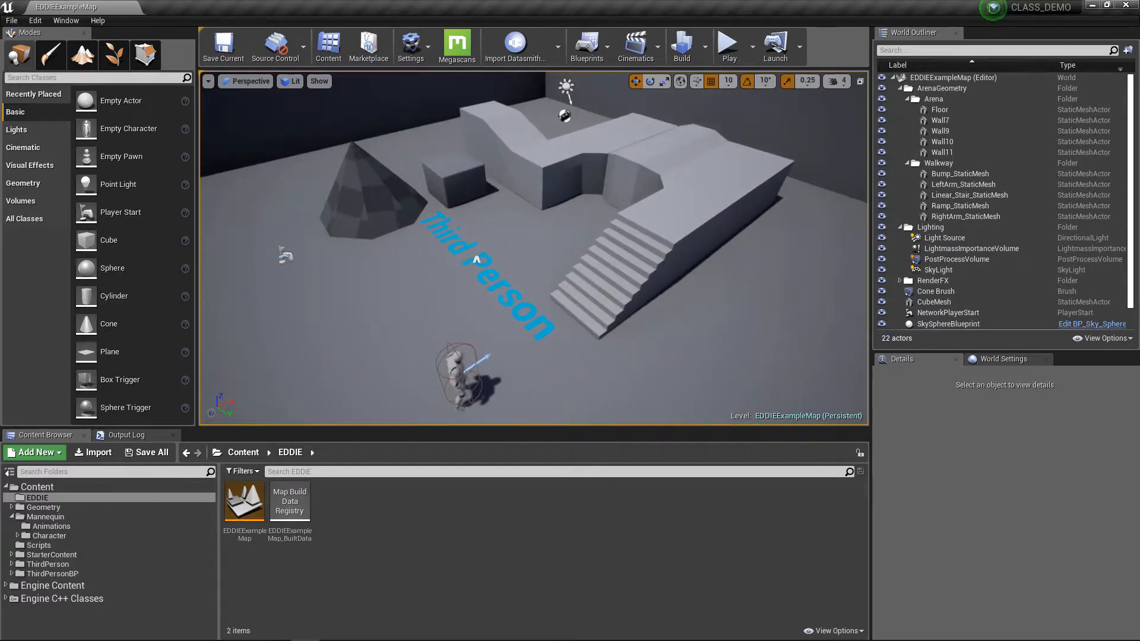
pyautogui.keyDown('alt'); pyautogui.moveTo(446, 177); pyautogui.dragTo(449, 180, button='middle'); pyautogui.keyUp('alt')
pyautogui.click(457, 176)
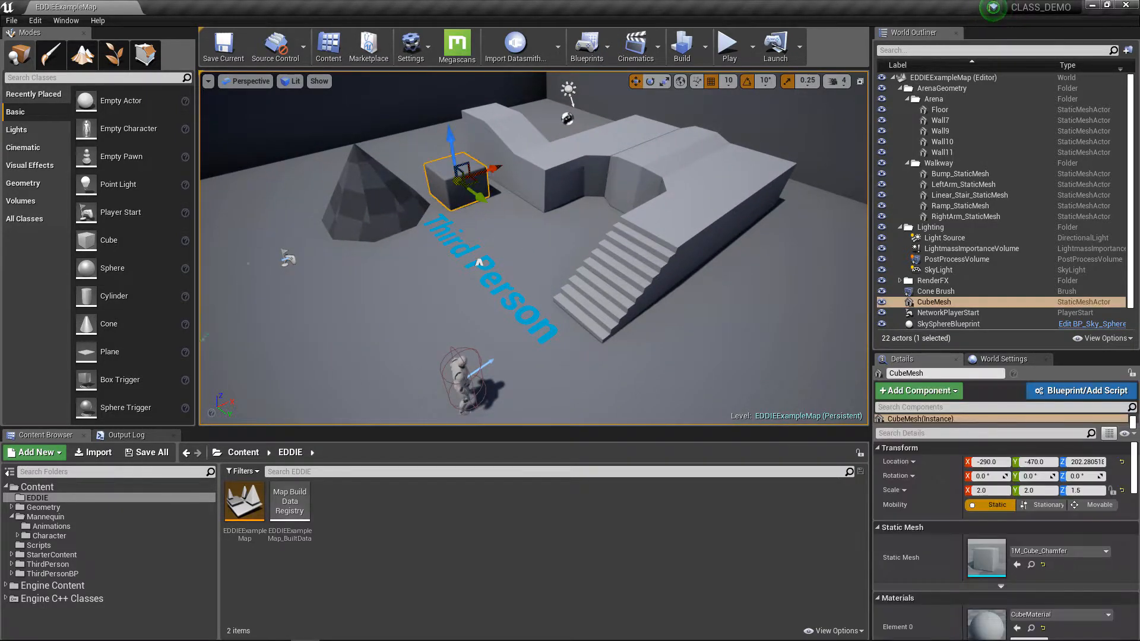
pyautogui.press('f')
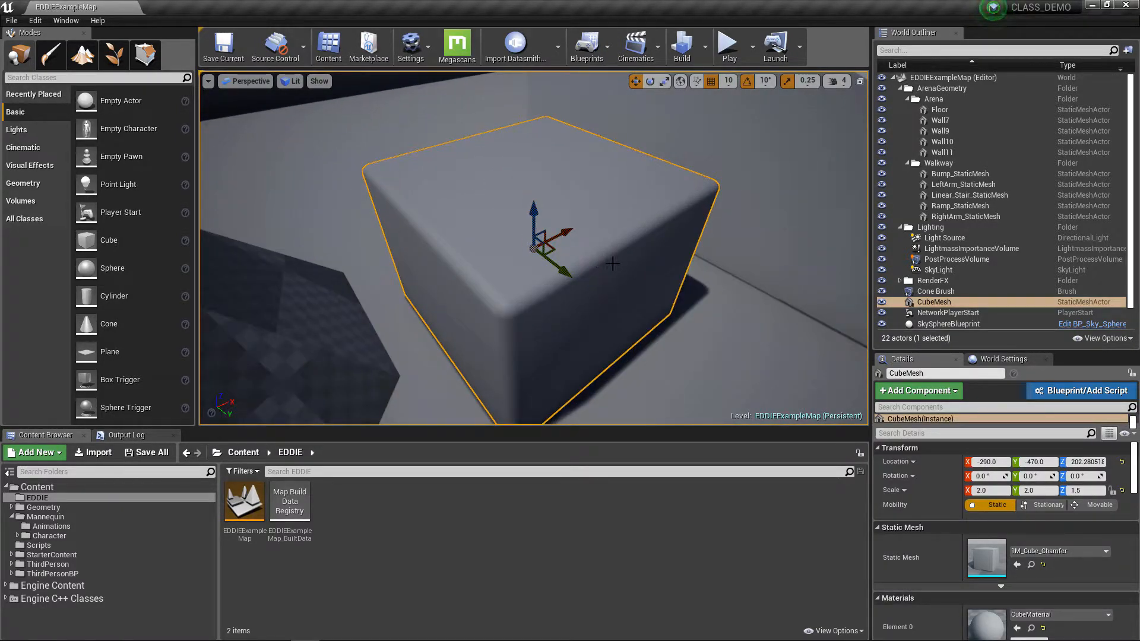
pyautogui.keyDown('alt'); pyautogui.moveTo(704, 298); pyautogui.dragTo(614, 298, button='right'); pyautogui.keyUp('alt')
pyautogui.keyDown('alt'); pyautogui.moveTo(704, 298); pyautogui.dragTo(696, 244); pyautogui.keyUp('alt')
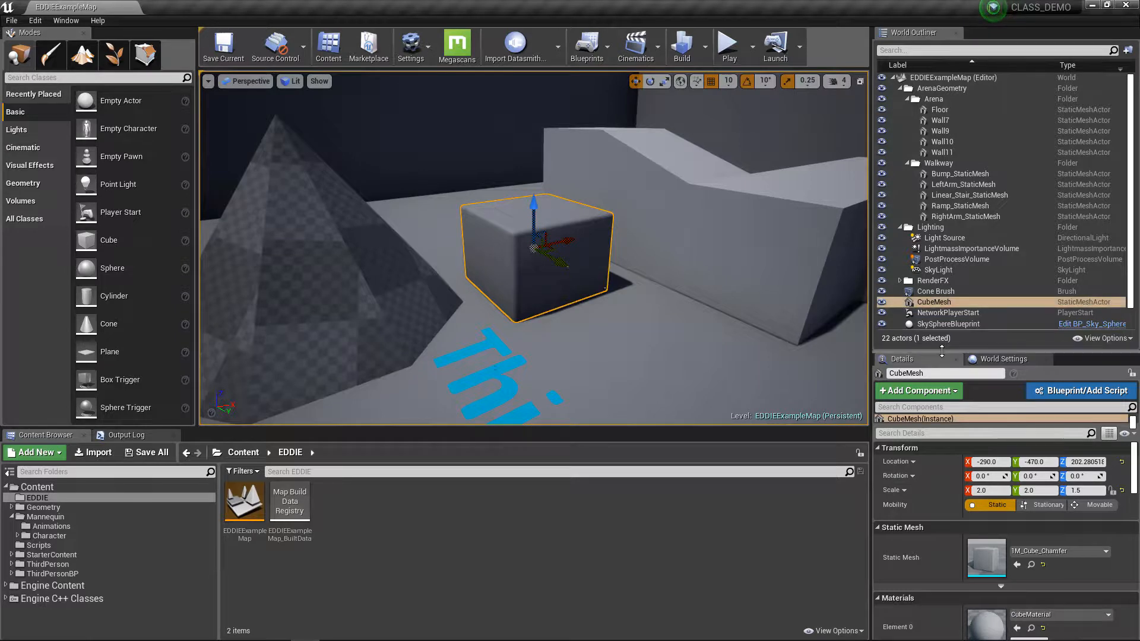
# Collapse the ArenaGeometry and Lighting folders in the World Outliner and make the Details panel taller.
pyautogui.moveTo(941, 349); pyautogui.dragTo(941, 331)
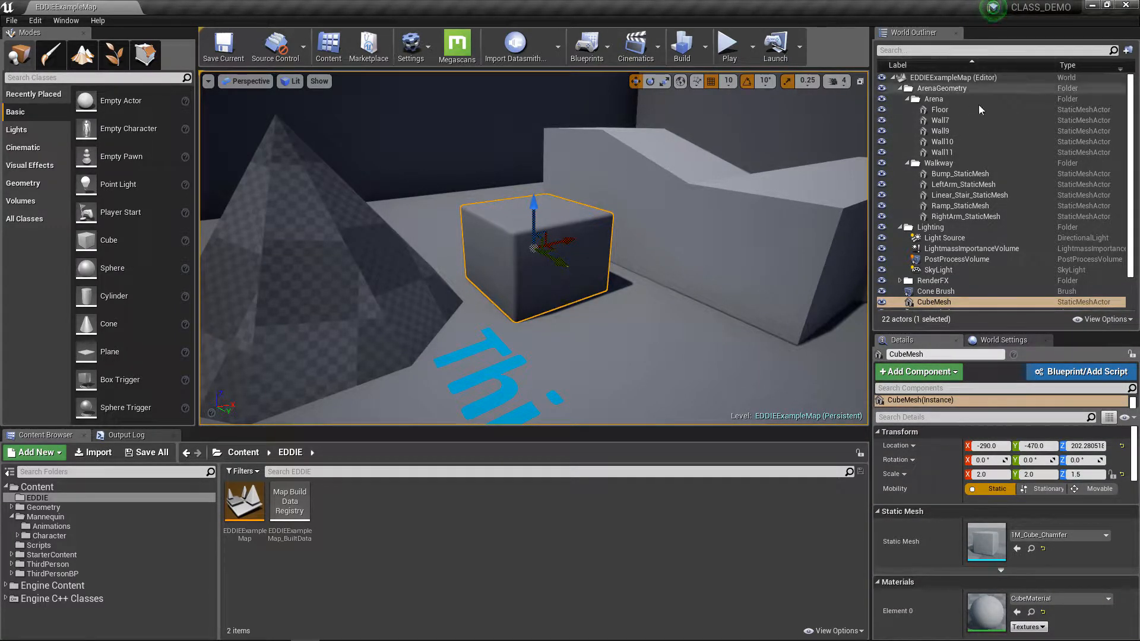
pyautogui.moveTo(1133, 126); pyautogui.dragTo(1132, 93)
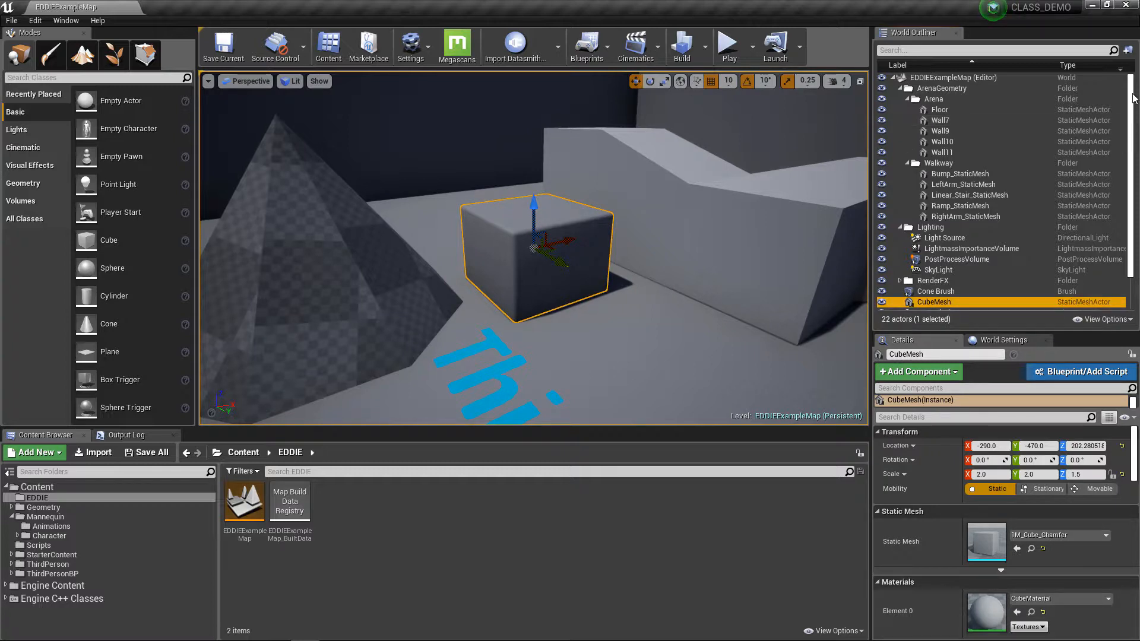
pyautogui.click(900, 89)
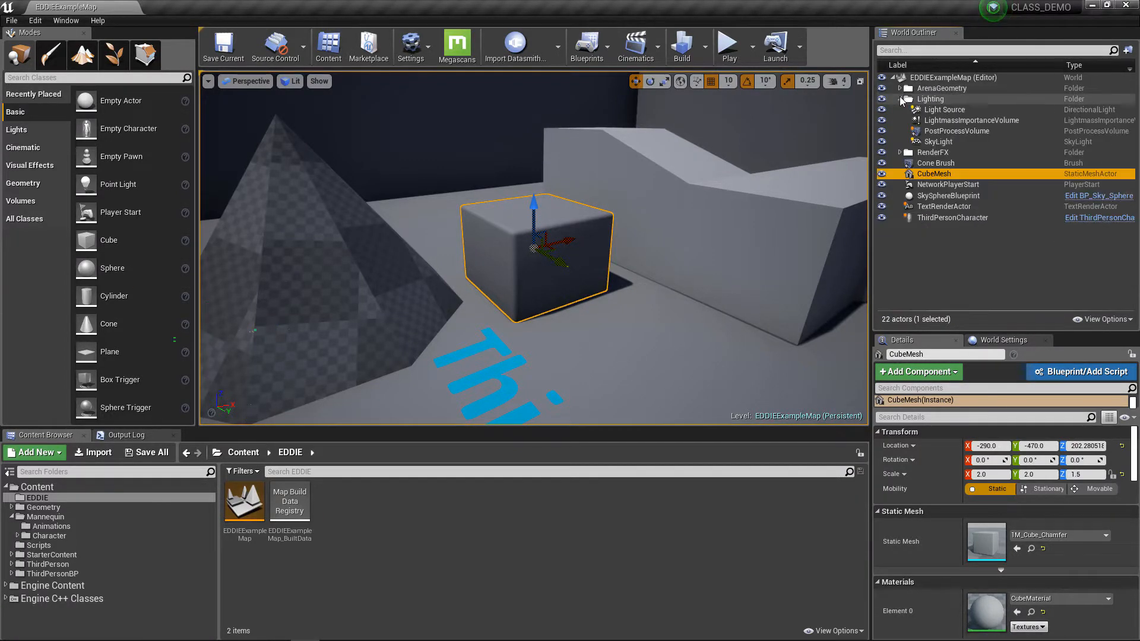
pyautogui.click(900, 99)
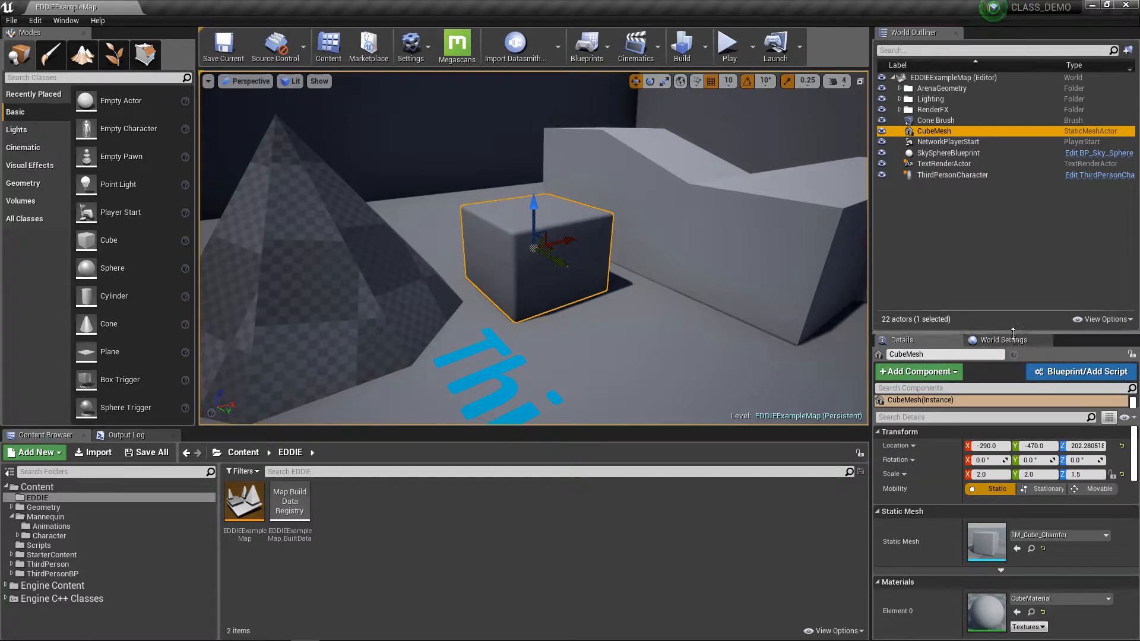
pyautogui.moveTo(1013, 331); pyautogui.dragTo(1012, 295)
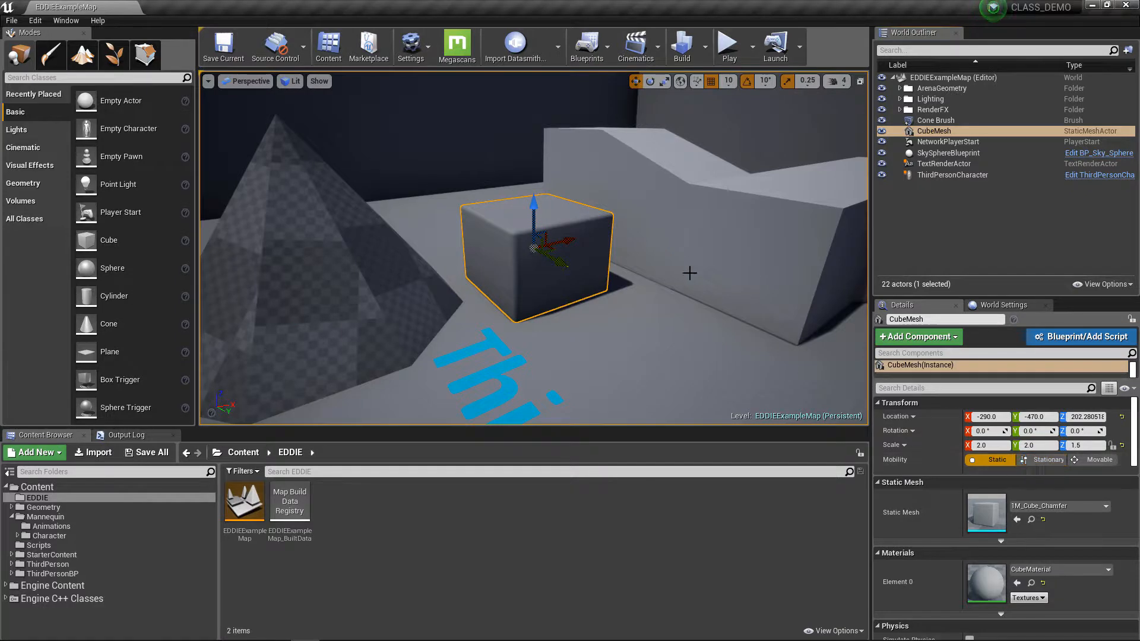
# Select the walkway piece beside the cube, reselect the cube, and widen the World Outliner and Details panels.
pyautogui.click(689, 236)
pyautogui.click(542, 240)
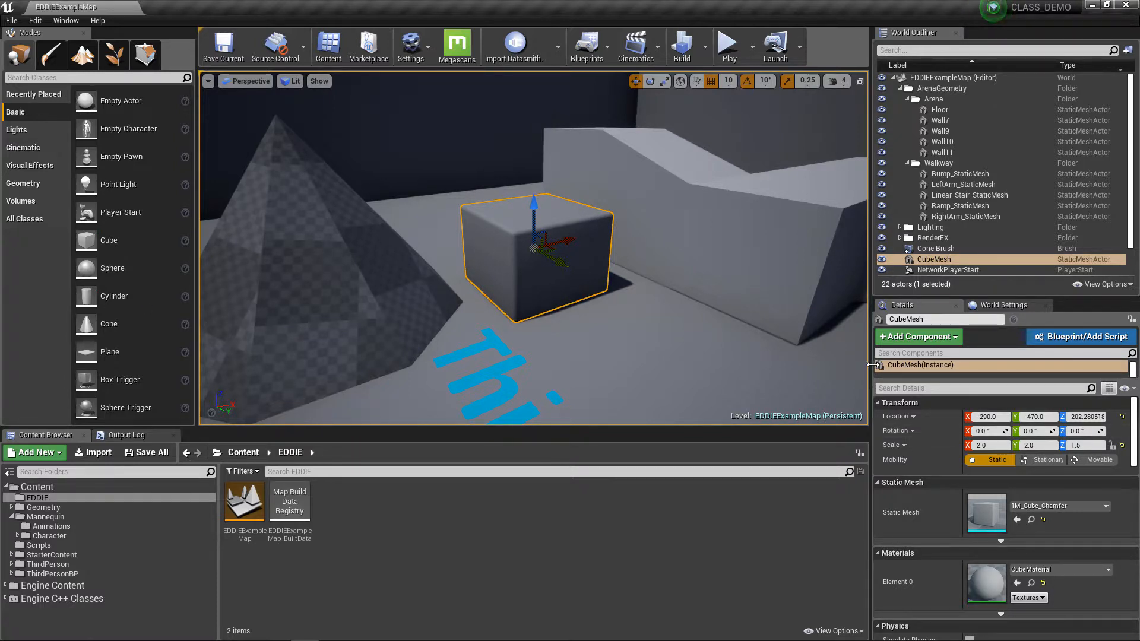
pyautogui.moveTo(871, 365); pyautogui.dragTo(787, 372)
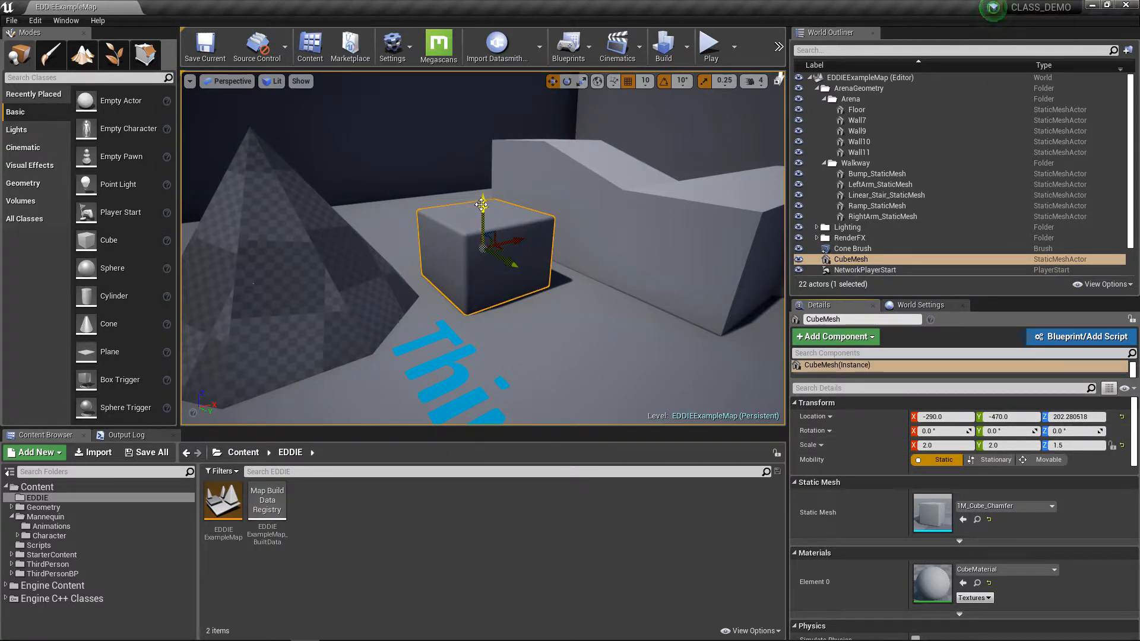
# Raise the cube along the Z axis to a location of about 332, and undo the move.
pyautogui.moveTo(482, 204); pyautogui.dragTo(480, 131)
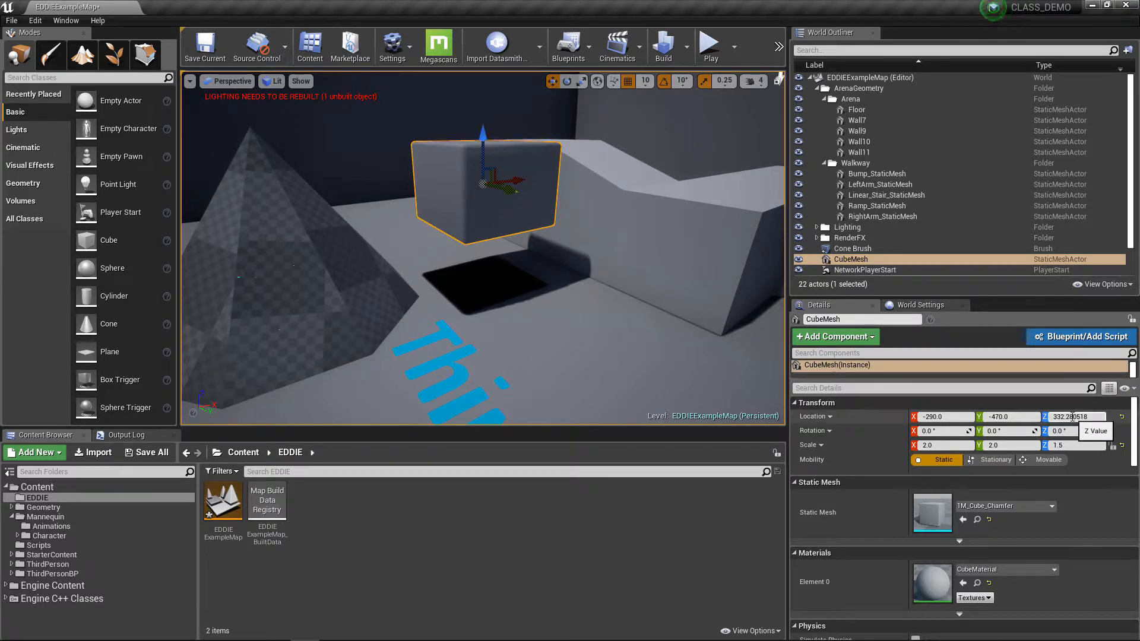
pyautogui.hotkey('ctrl', 'z')
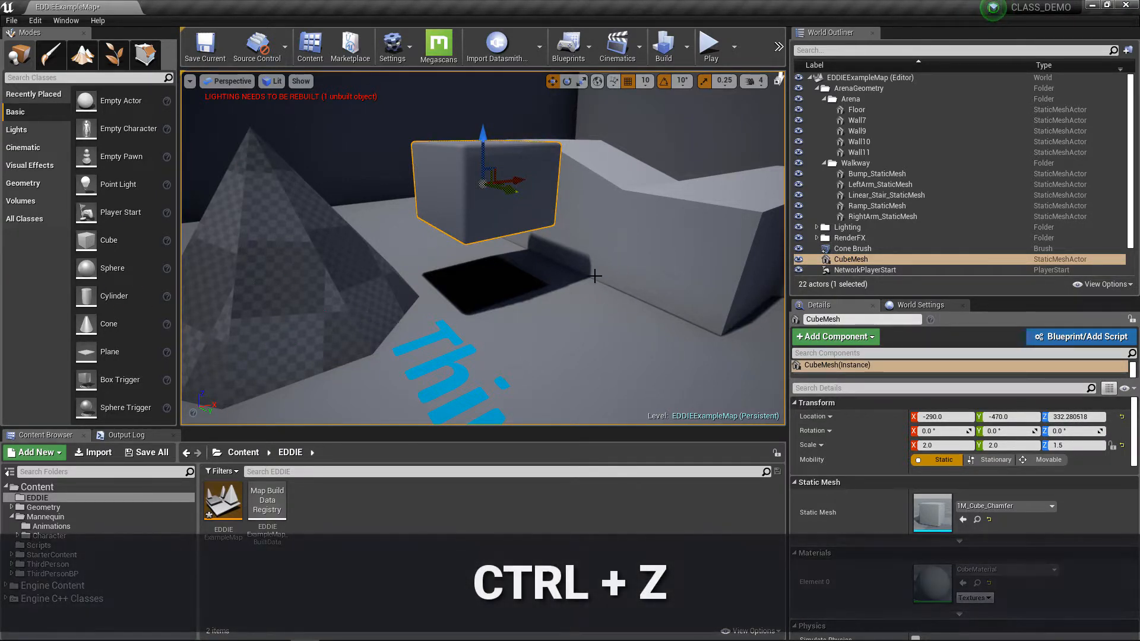
pyautogui.hotkey('ctrl', 'z')
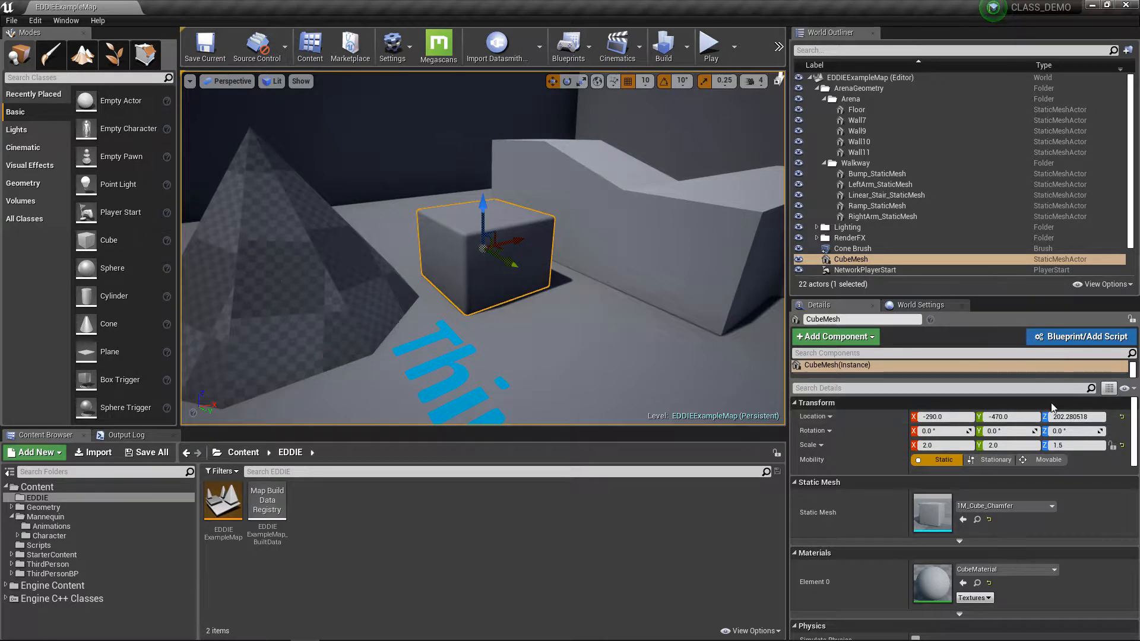
# Select Wall7, Wall10 and the Walkway folder in turn from the World Outliner, and display the World Settings.
pyautogui.click(856, 120)
pyautogui.click(856, 142)
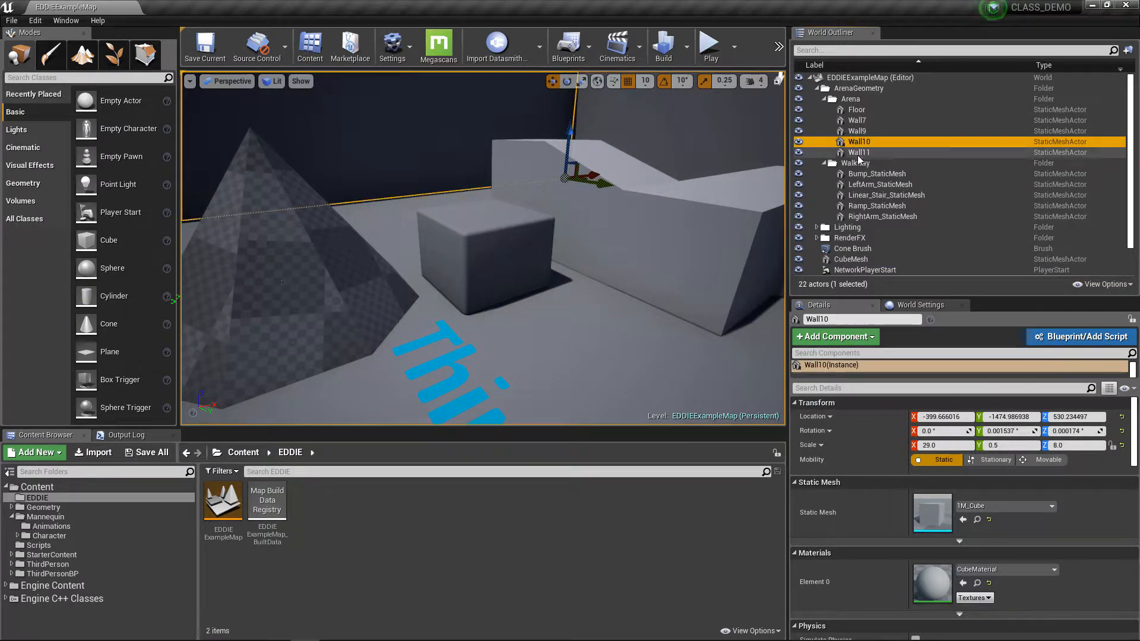
pyautogui.click(860, 165)
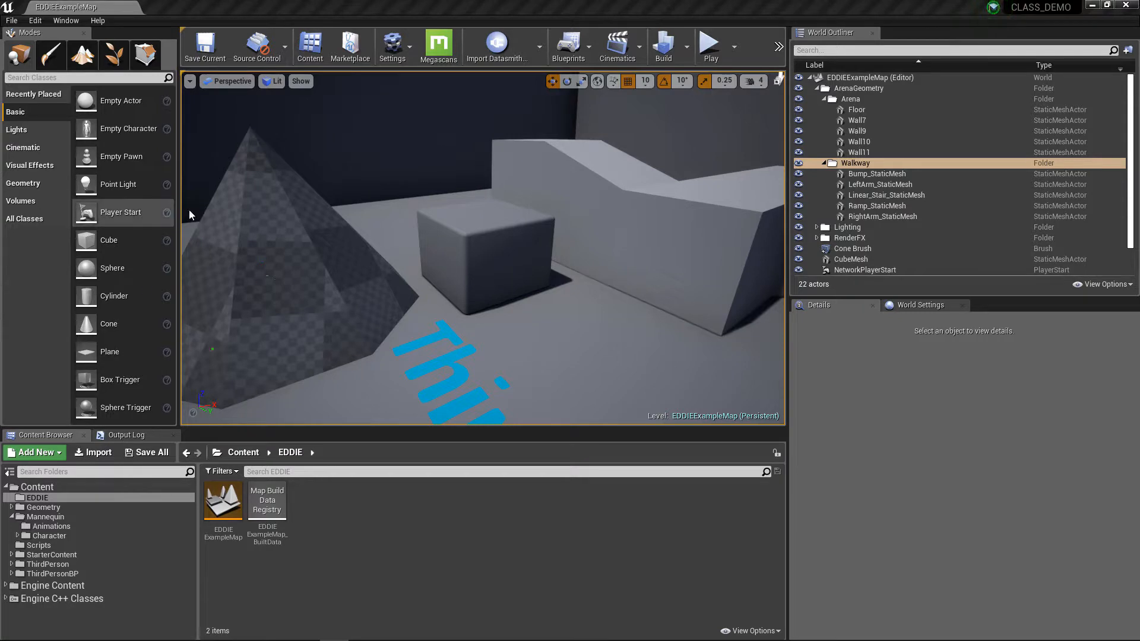
pyautogui.click(906, 307)
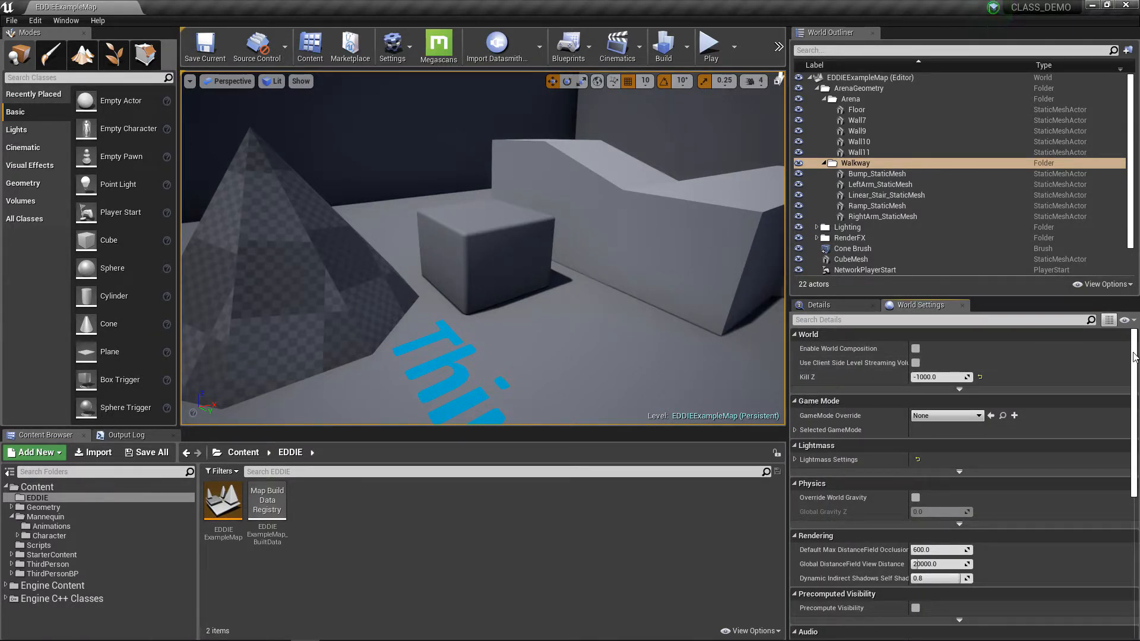
pyautogui.moveTo(1134, 357)
pyautogui.mouseDown()
pyautogui.moveTo(1136, 466)
pyautogui.moveTo(1135, 355)
pyautogui.mouseUp()
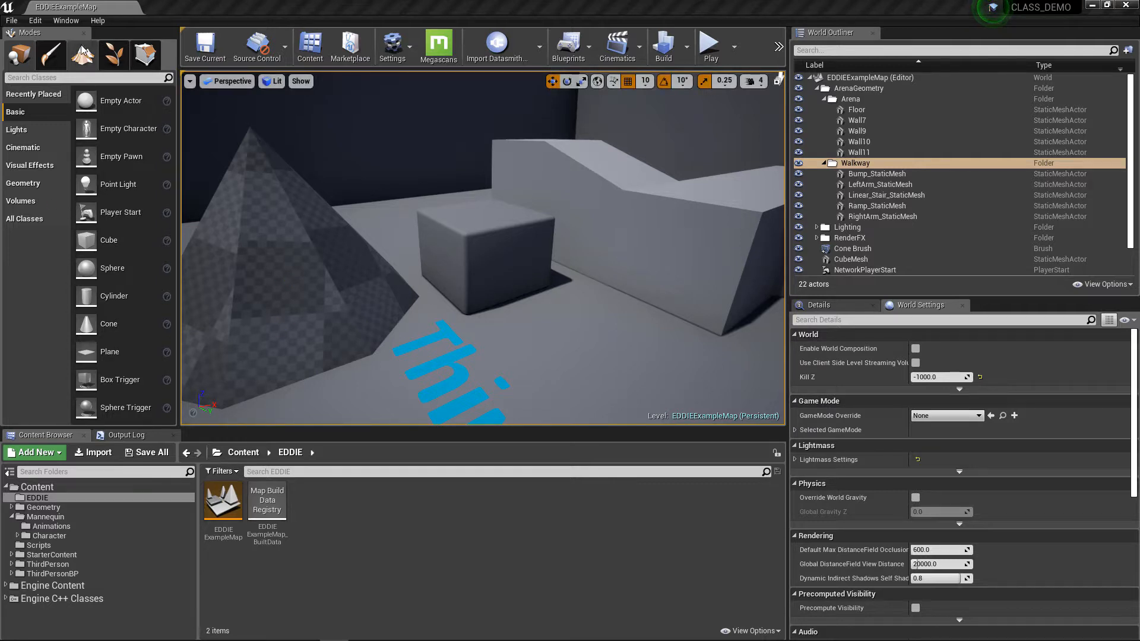
# Open the Project Settings, show all settings in one list and find the Default Maps section.
pyautogui.click(33, 23)
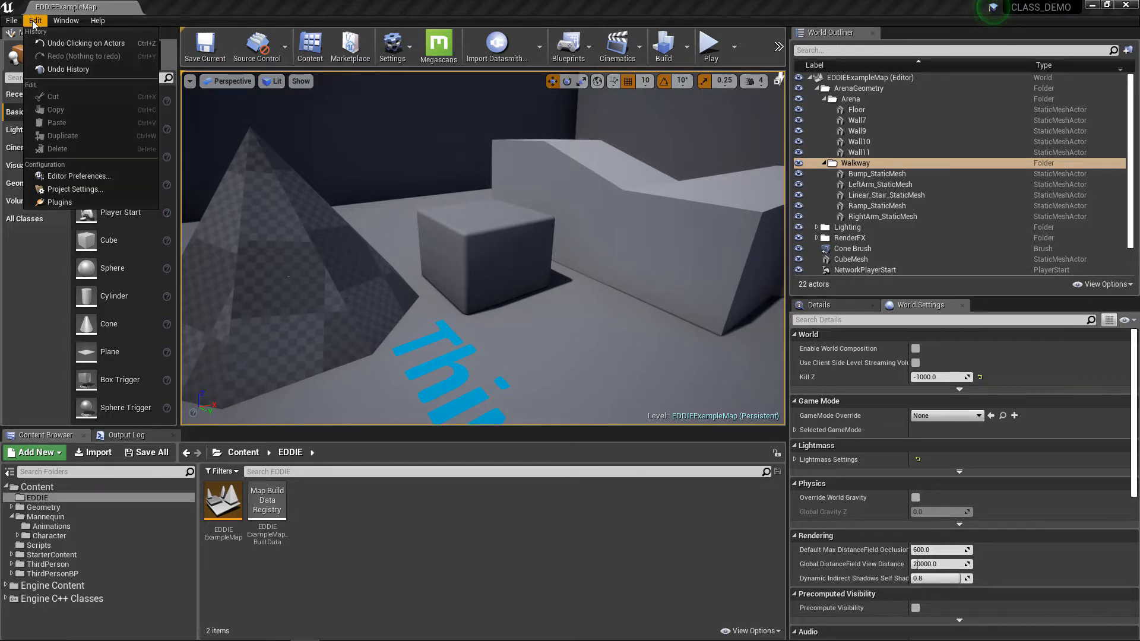
pyautogui.click(60, 190)
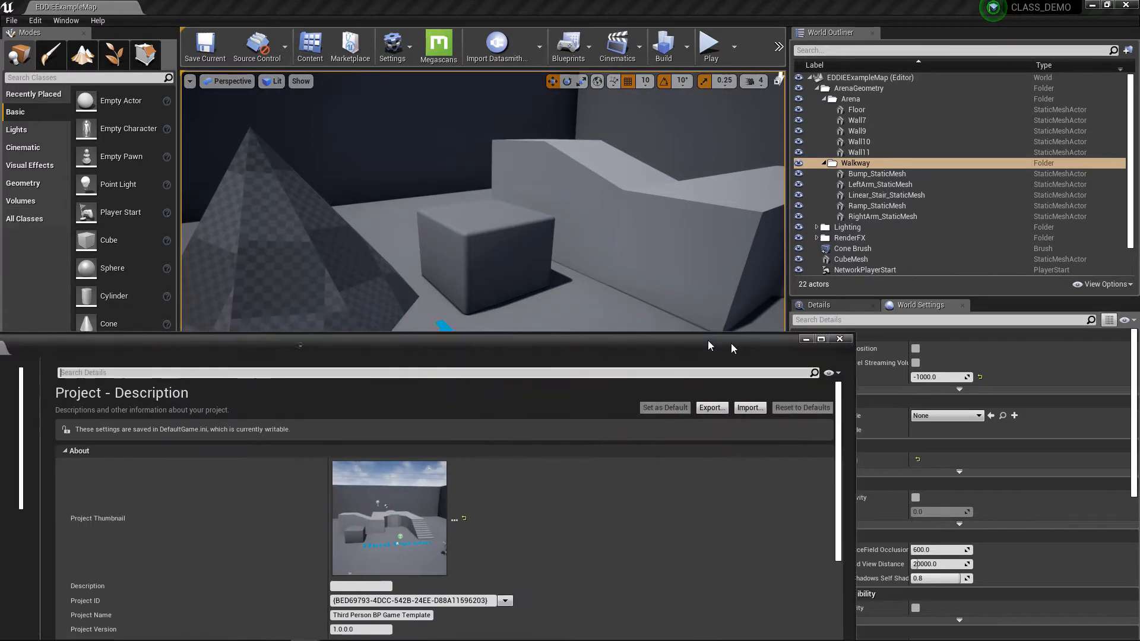
pyautogui.moveTo(731, 343); pyautogui.dragTo(920, 99)
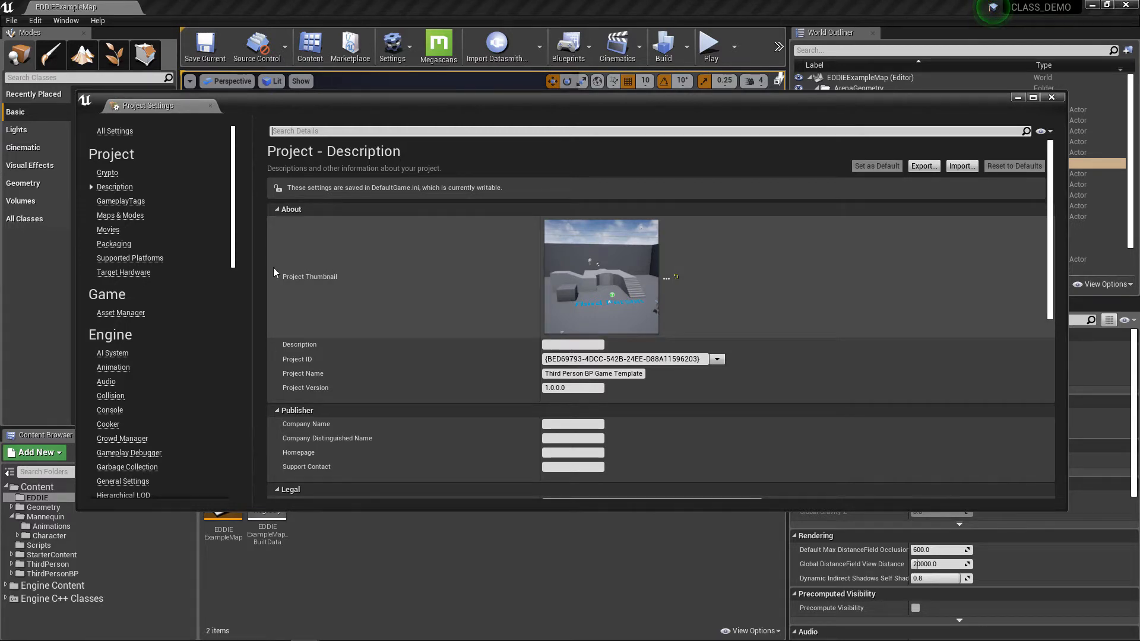
pyautogui.moveTo(235, 186); pyautogui.dragTo(200, 151)
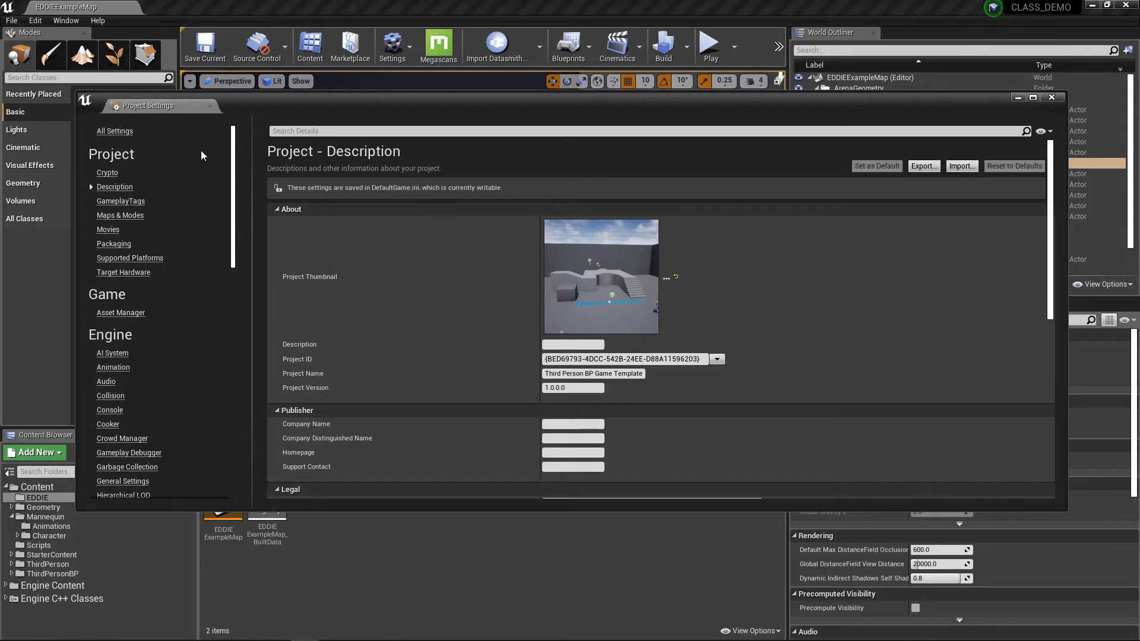
pyautogui.click(118, 133)
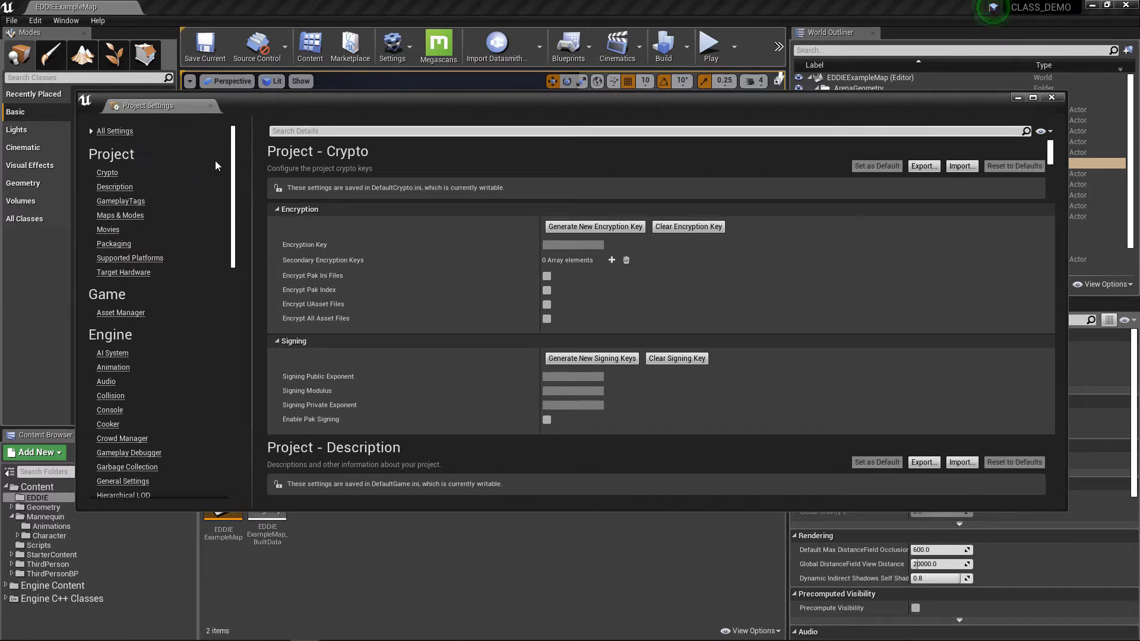
pyautogui.moveTo(1050, 164); pyautogui.dragTo(1079, 155)
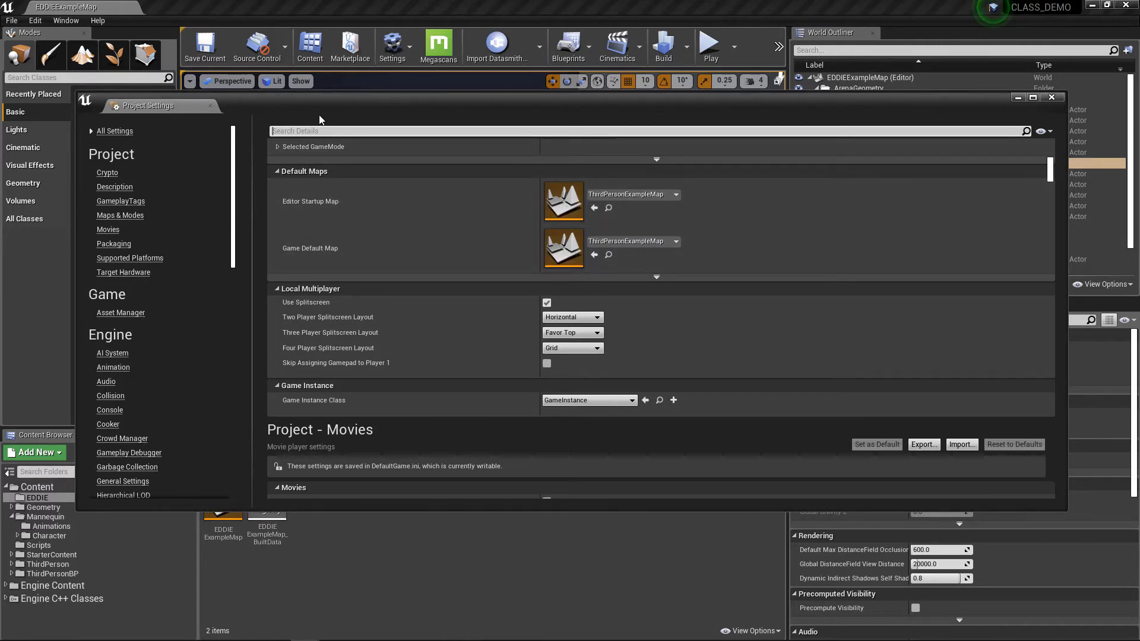
# Assign the level saved in the first-name folder as both Editor Startup Map and Game Default Map.
pyautogui.moveTo(320, 98); pyautogui.dragTo(527, 99)
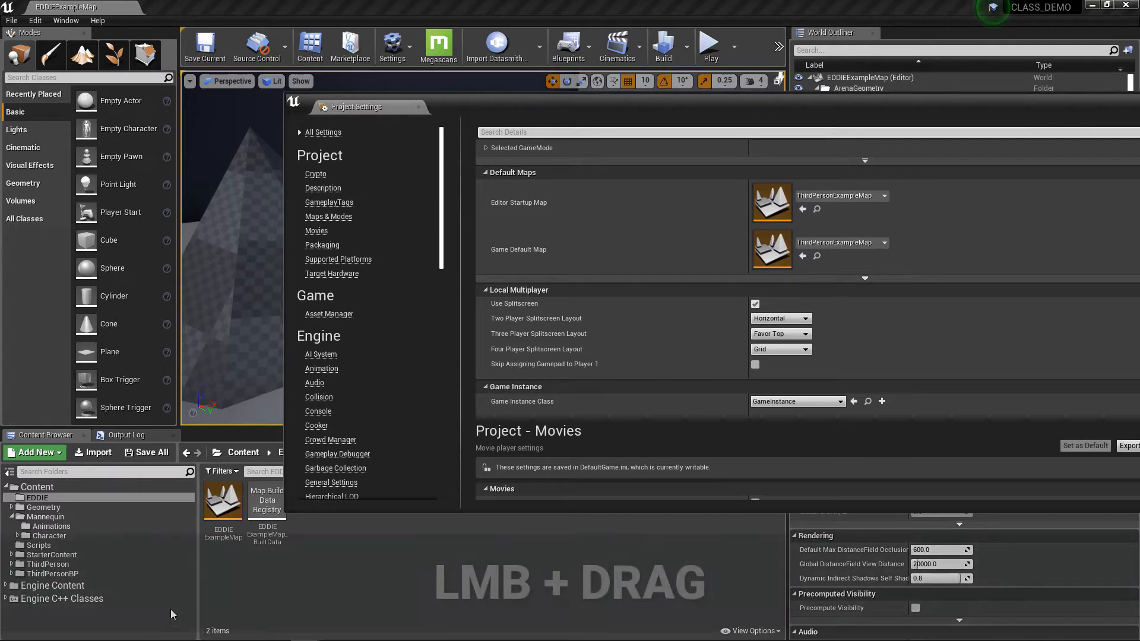
pyautogui.moveTo(234, 514); pyautogui.dragTo(790, 196)
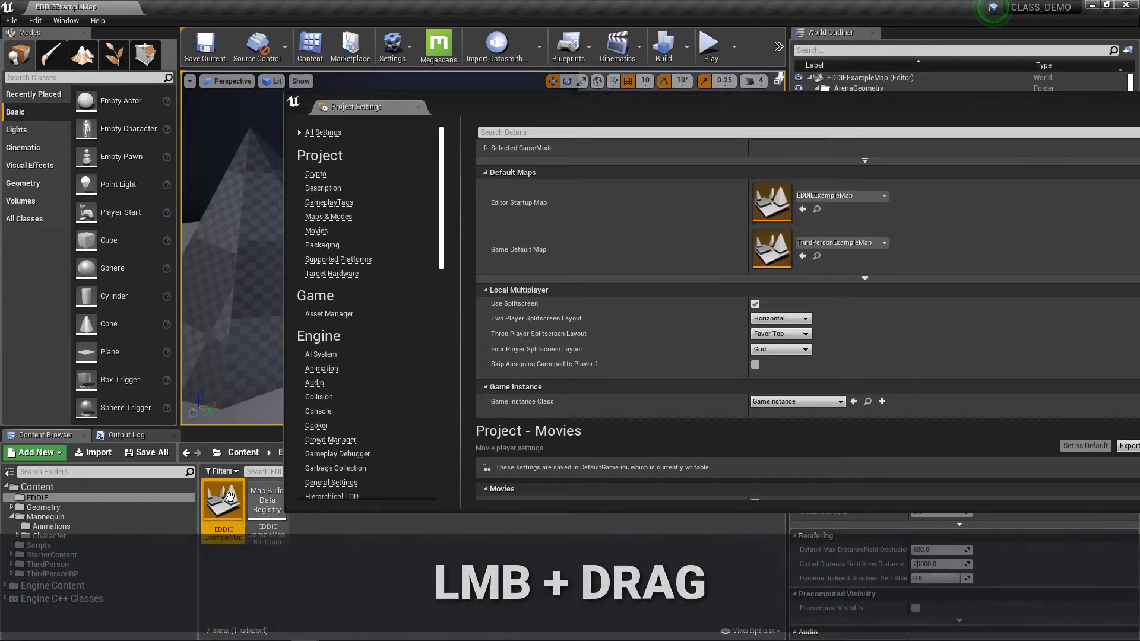
pyautogui.moveTo(224, 512); pyautogui.dragTo(769, 249)
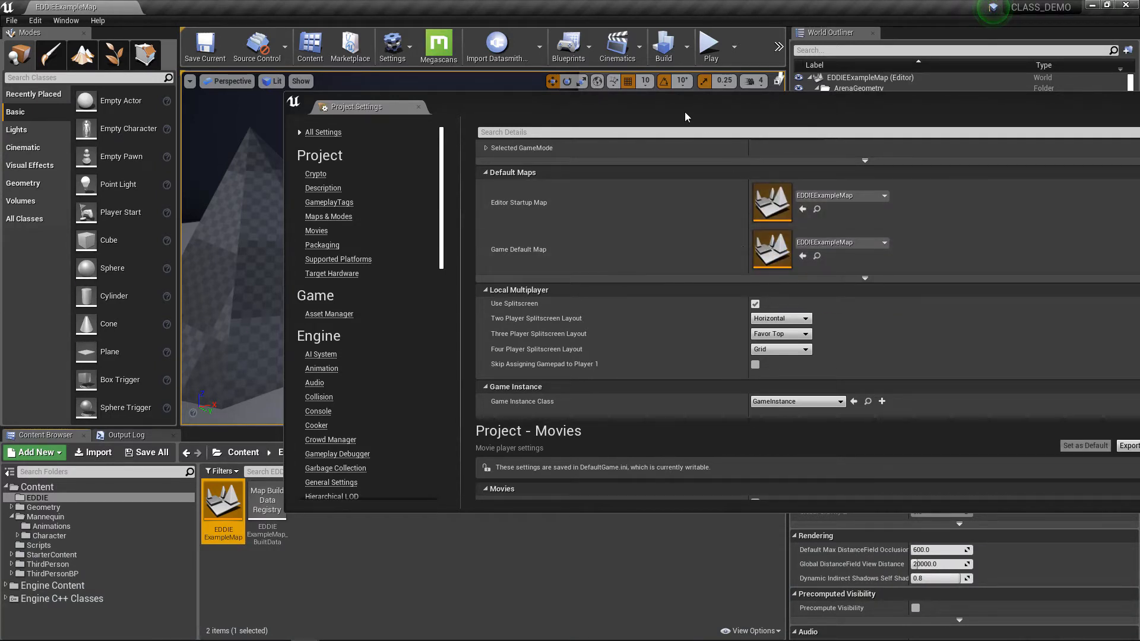
pyautogui.moveTo(682, 104); pyautogui.dragTo(429, 105)
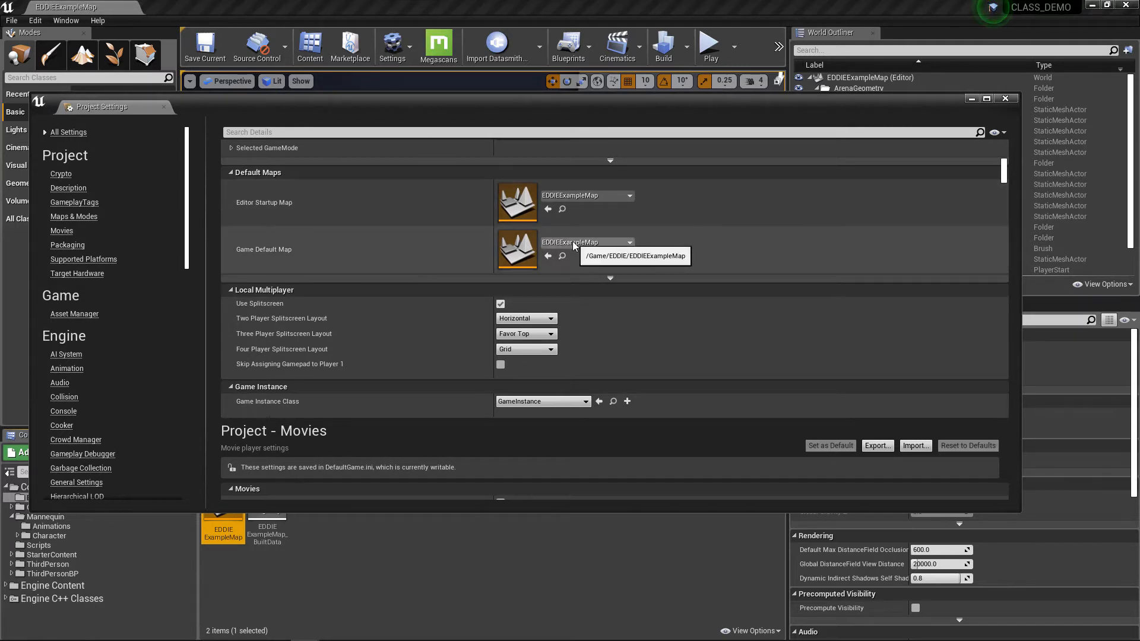
# Close the Project Settings and save all levels and assets.
pyautogui.click(1006, 99)
pyautogui.click(11, 20)
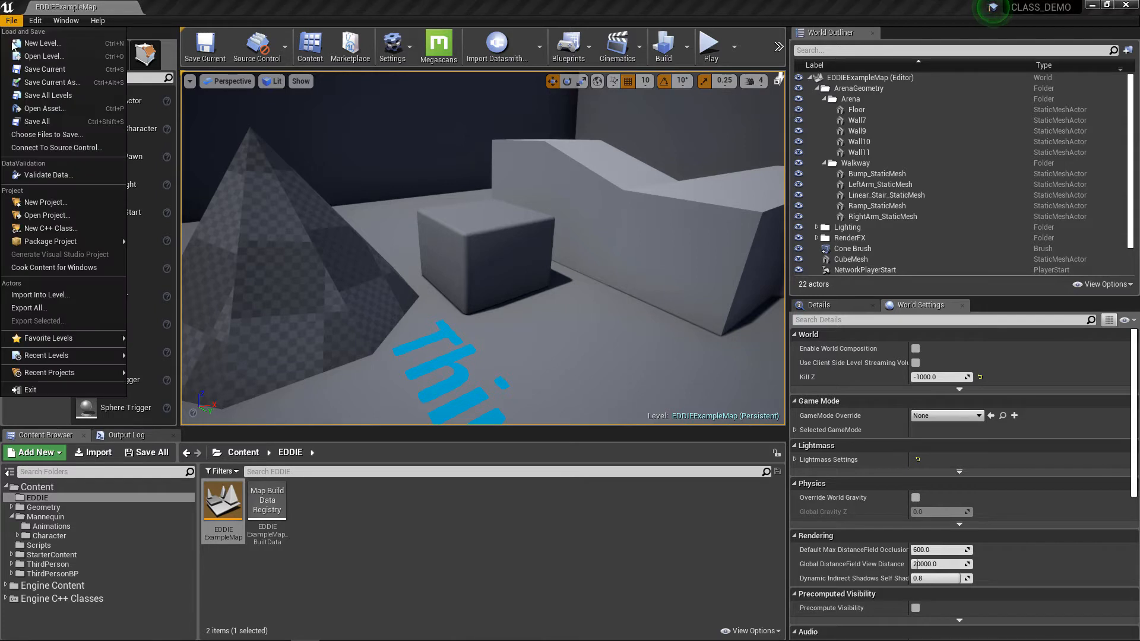
pyautogui.click(35, 121)
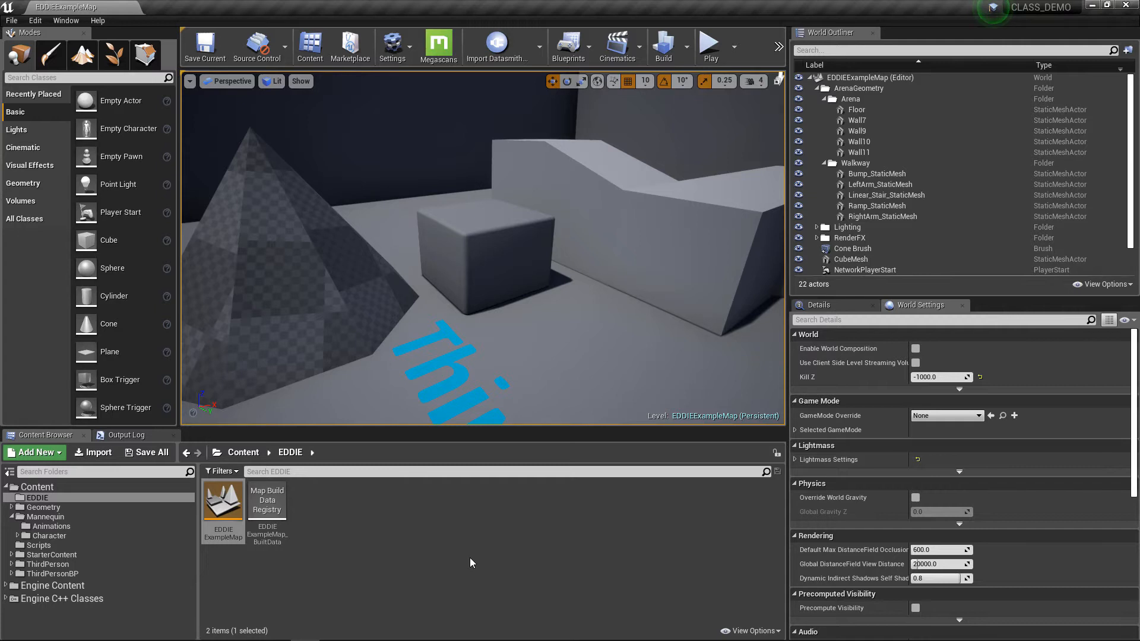
# Open the Plugins browser and display the built-in Unreal Studio plugins.
pyautogui.click(45, 23)
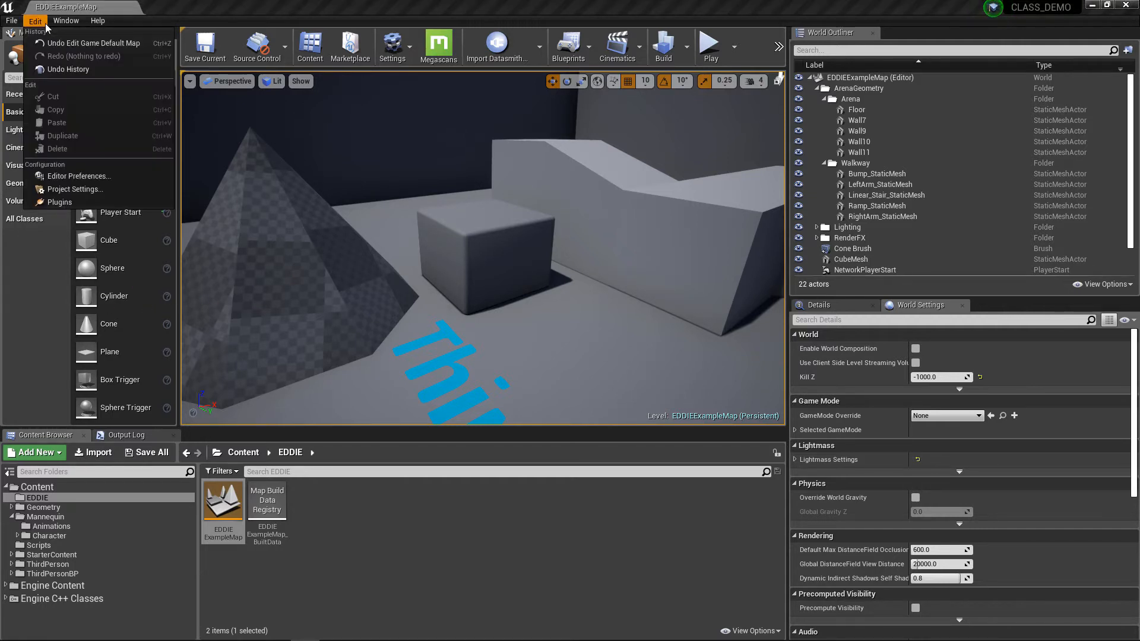
pyautogui.click(61, 202)
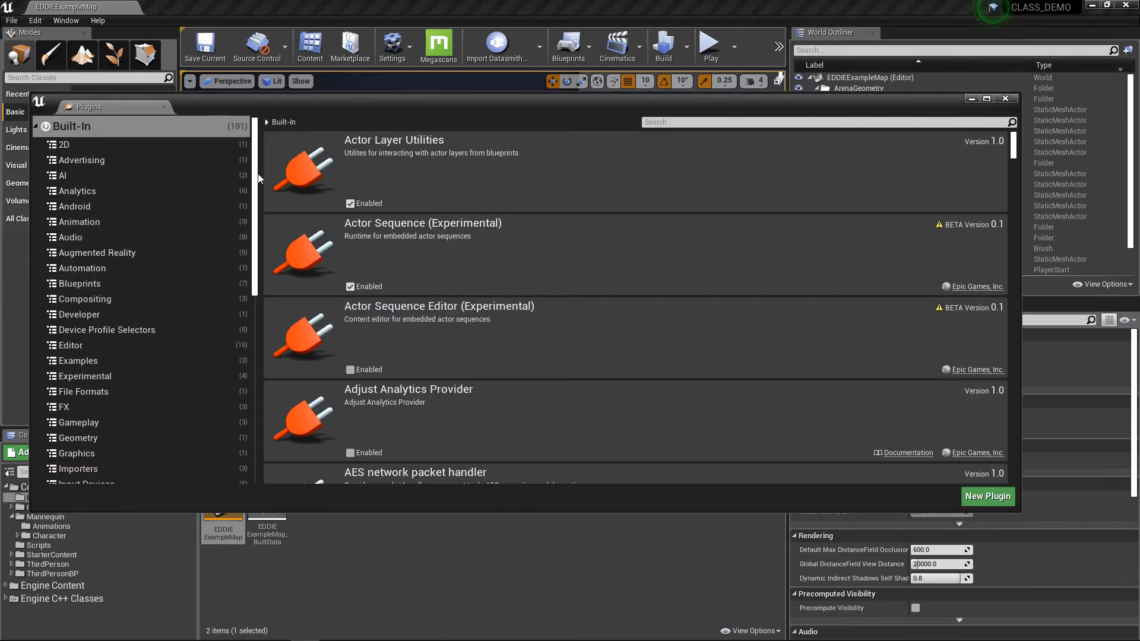
pyautogui.moveTo(258, 175); pyautogui.dragTo(282, 202)
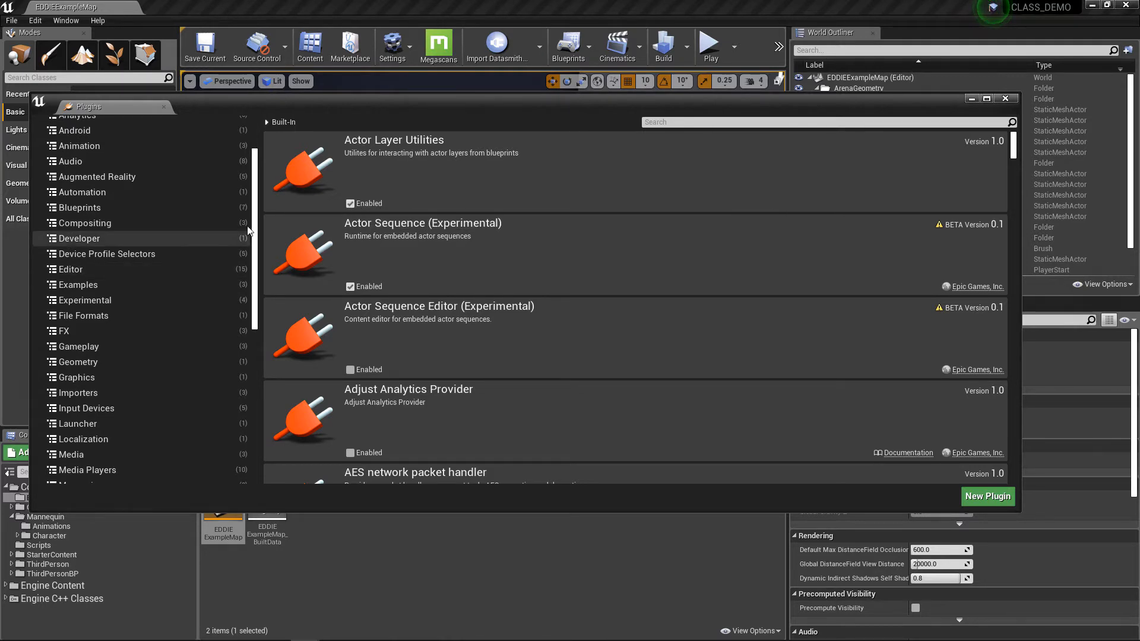
pyautogui.moveTo(257, 205); pyautogui.dragTo(263, 361)
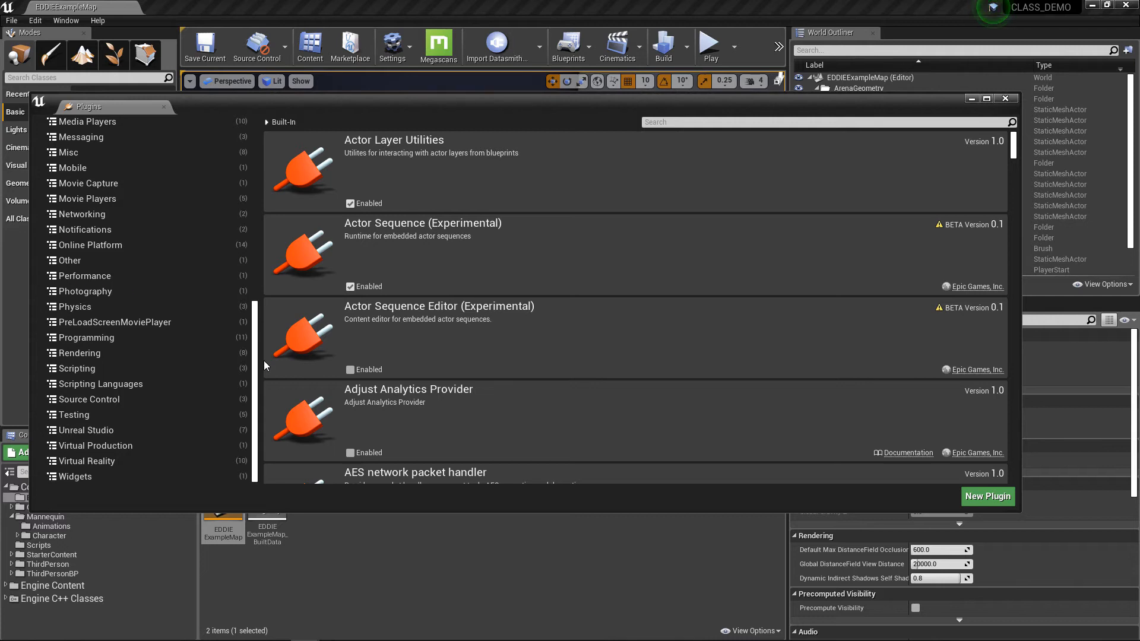
pyautogui.click(86, 430)
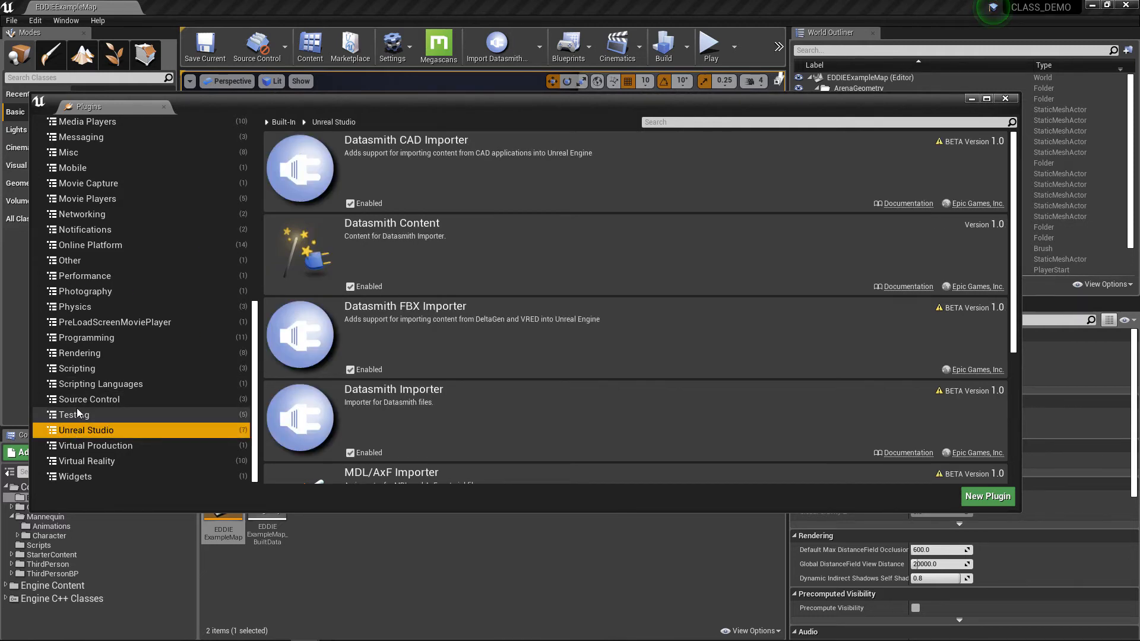
# Look through the Source Control, Rendering, Programming, Physics and Photography plugin categories.
pyautogui.click(76, 401)
pyautogui.click(72, 354)
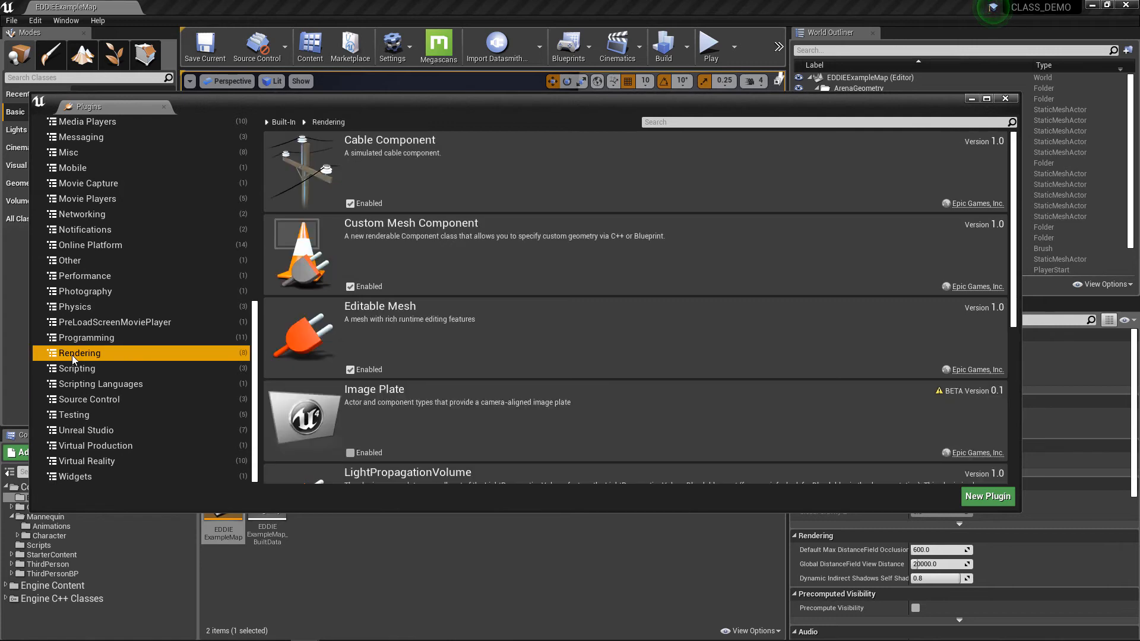
pyautogui.click(95, 338)
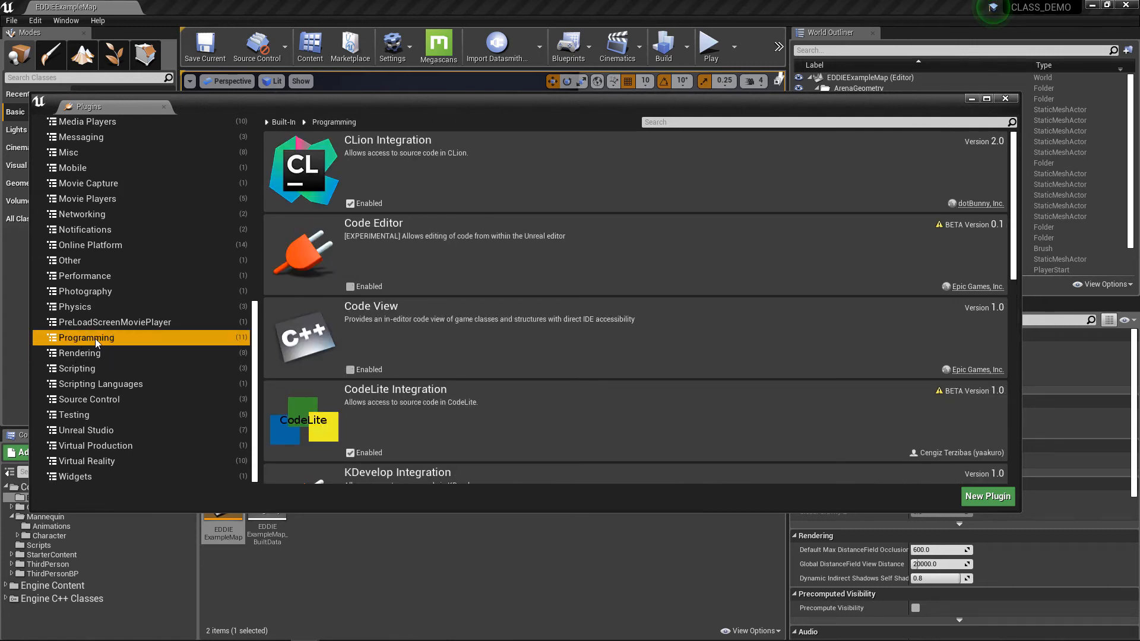
pyautogui.click(88, 308)
pyautogui.click(84, 294)
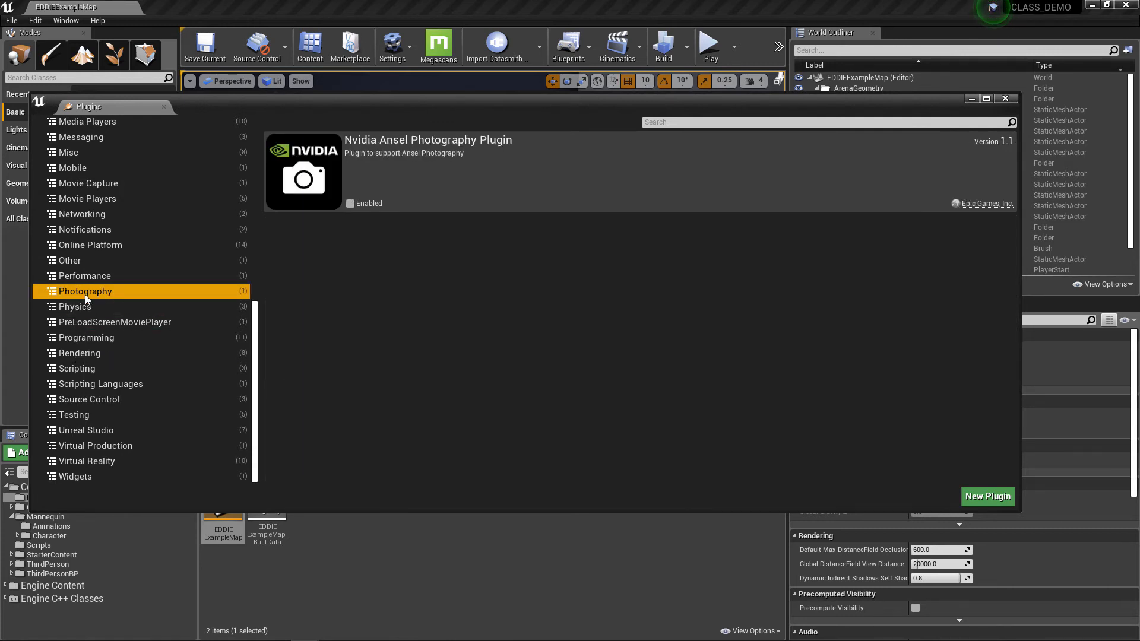
# Look through the Performance, Online Platform, Networking, Movie Capture and Mobile plugin categories.
pyautogui.click(80, 276)
pyautogui.click(76, 246)
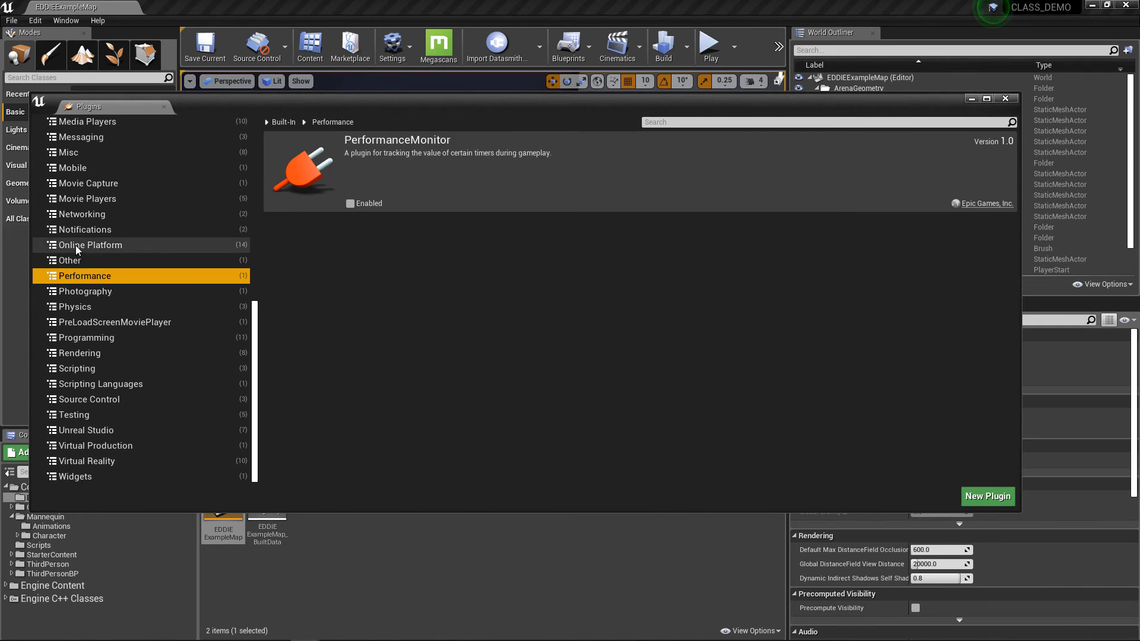
pyautogui.click(76, 213)
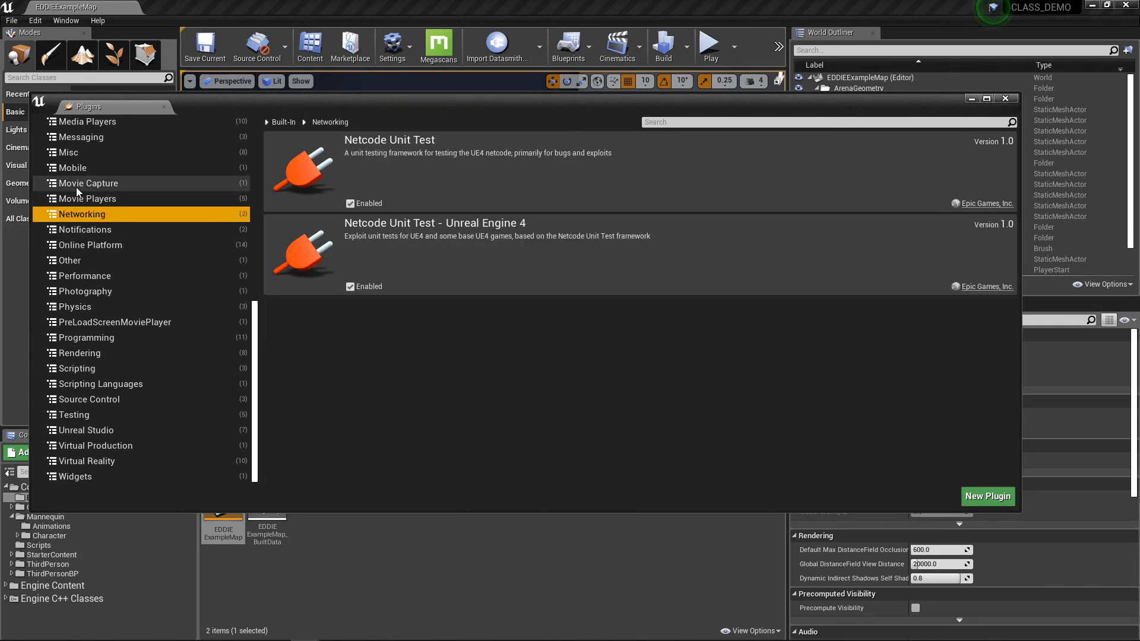
pyautogui.click(76, 186)
pyautogui.click(73, 170)
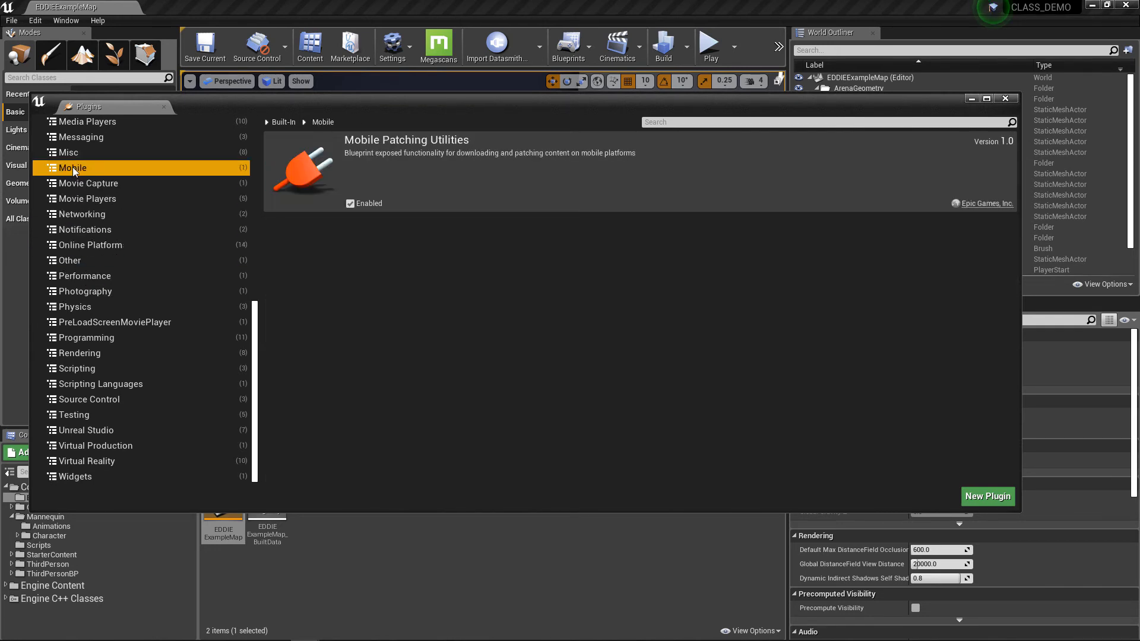